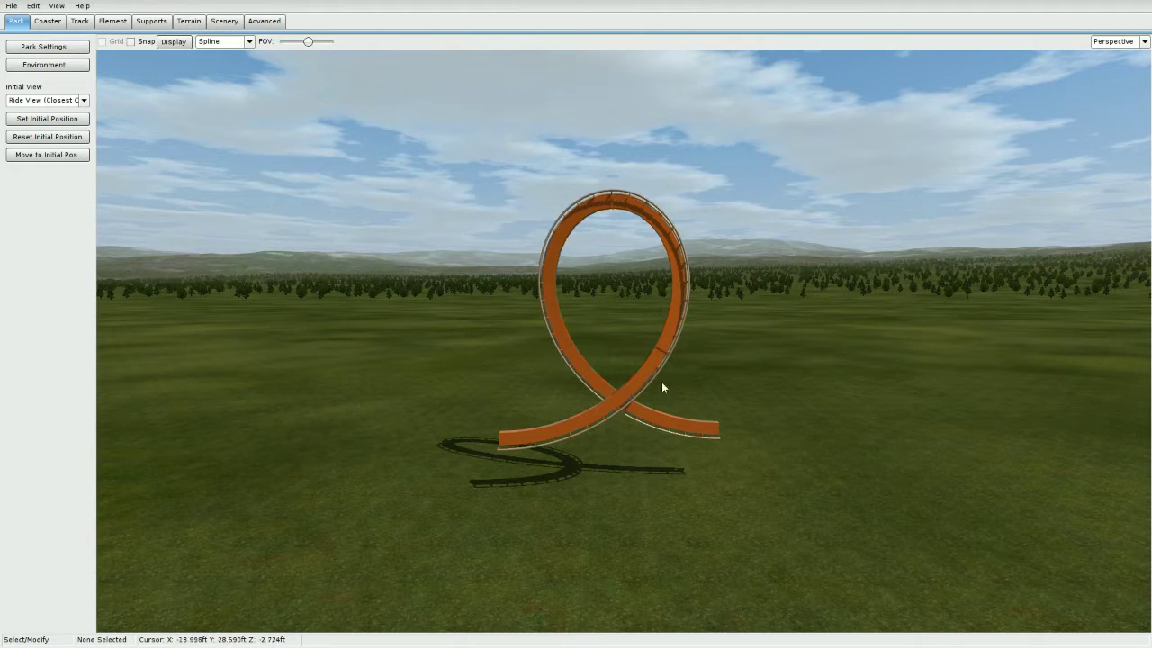
Select the entire loop track and review its segment style settings, including the spine type
right_drag(615, 297, 625, 337)
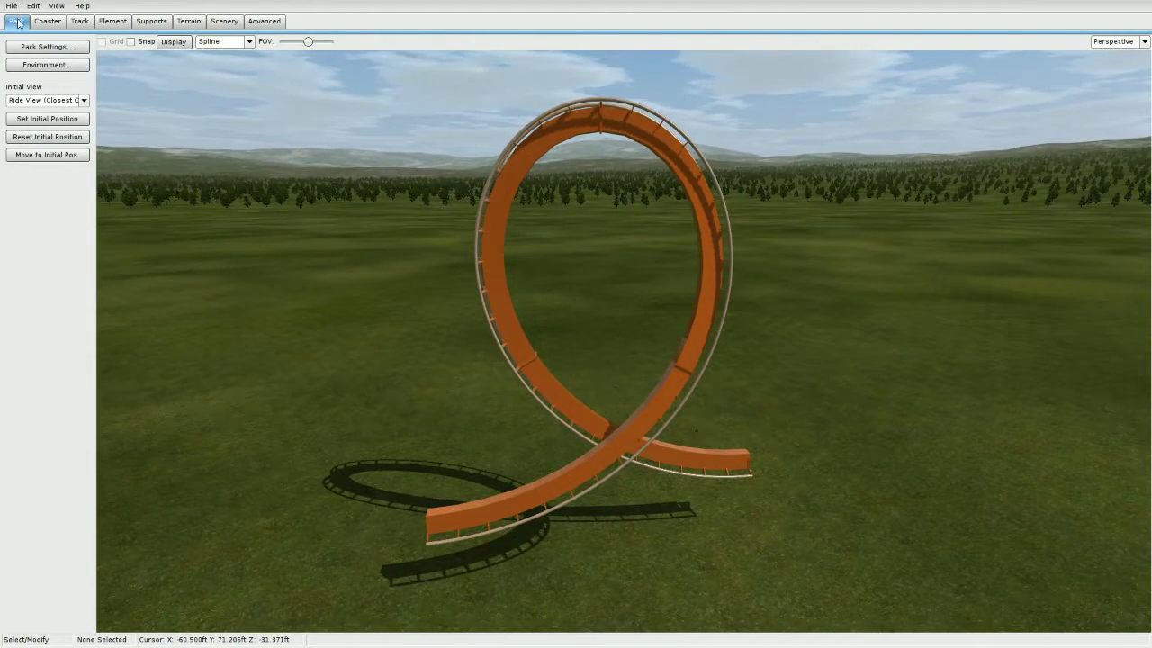
click(63, 23)
click(60, 239)
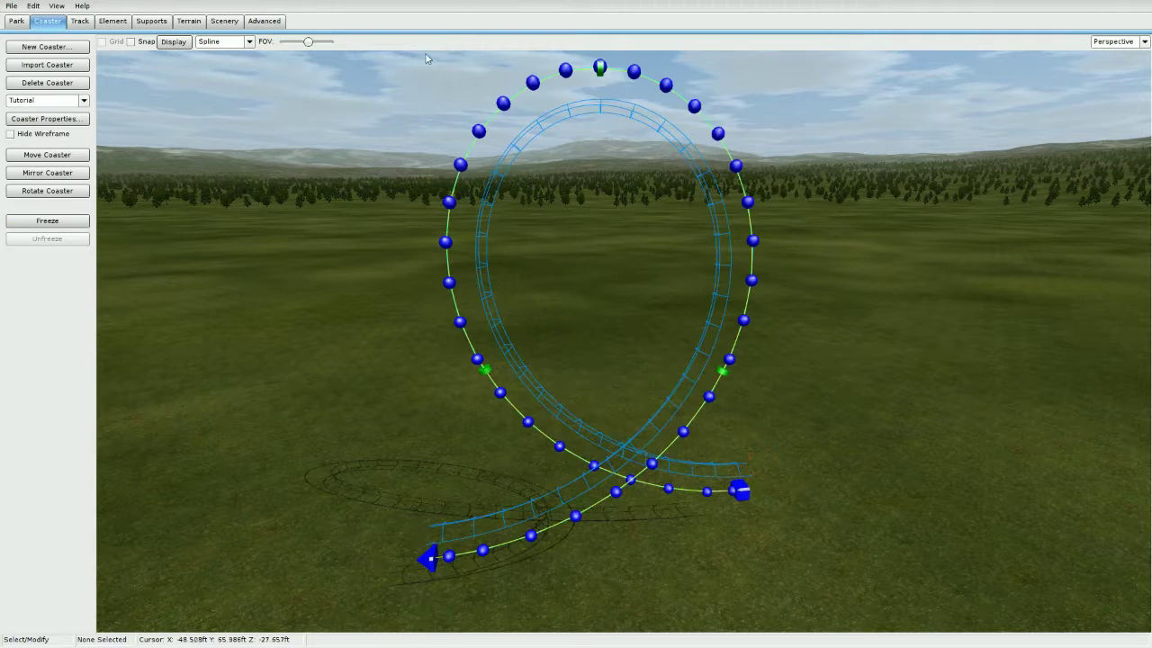
right_drag(392, 111, 392, 148)
drag(390, 98, 869, 481)
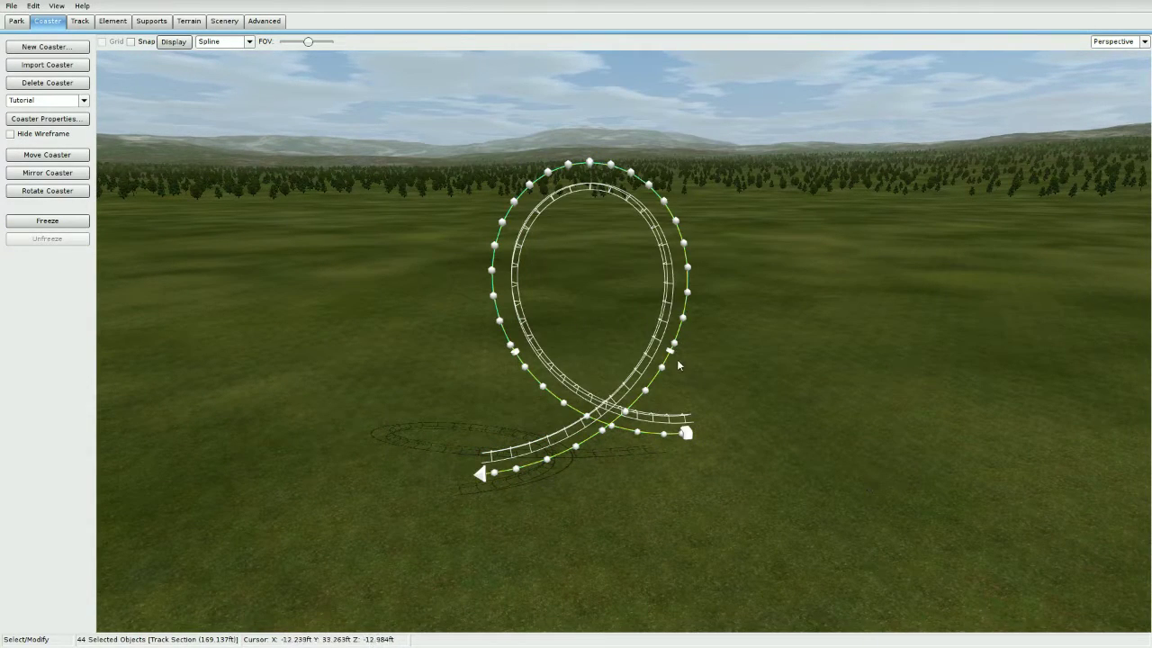
click(79, 20)
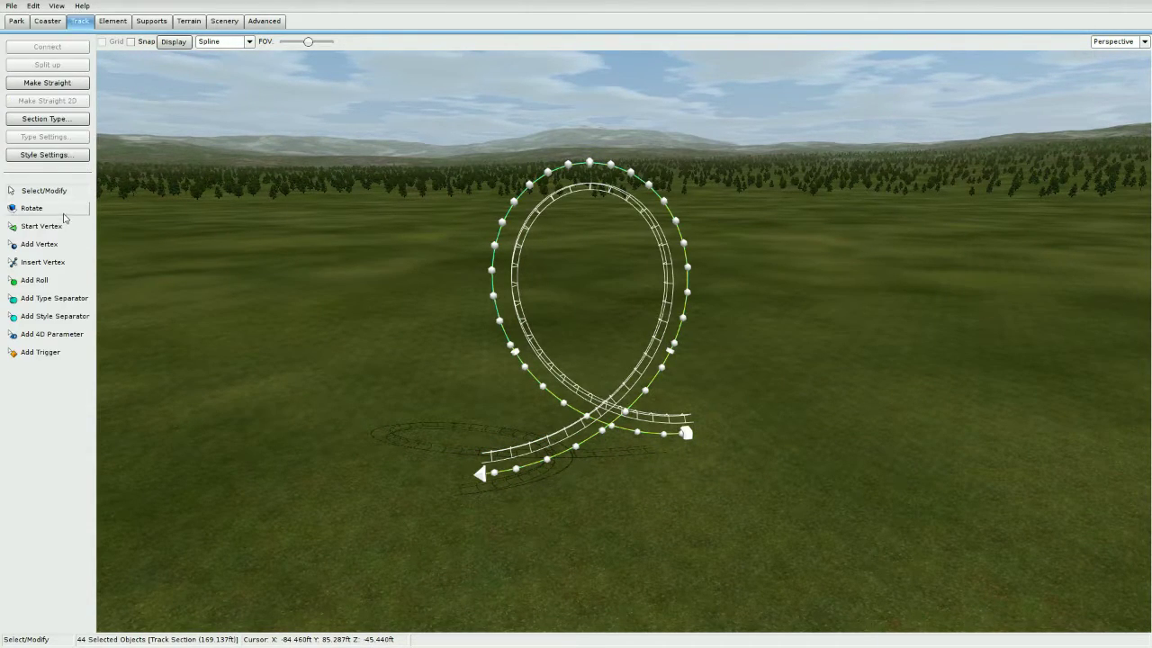
click(47, 155)
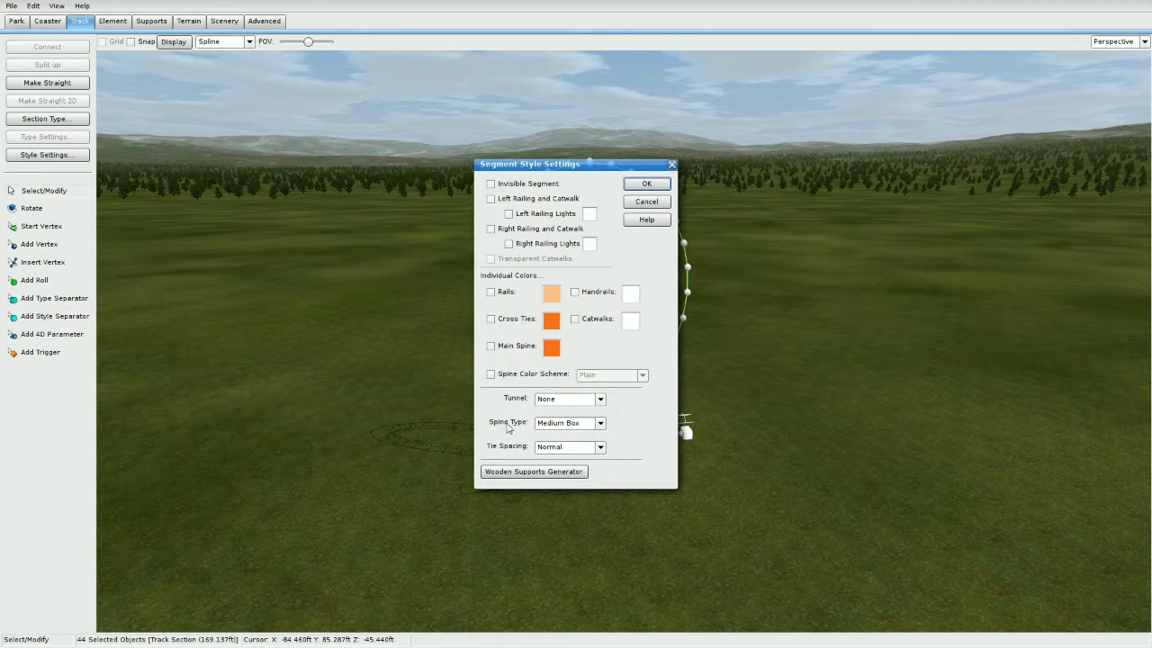
click(648, 184)
Freeze the Tutorial coaster and create a new coaster named "Loop Support"
scroll(630, 164, down, 1)
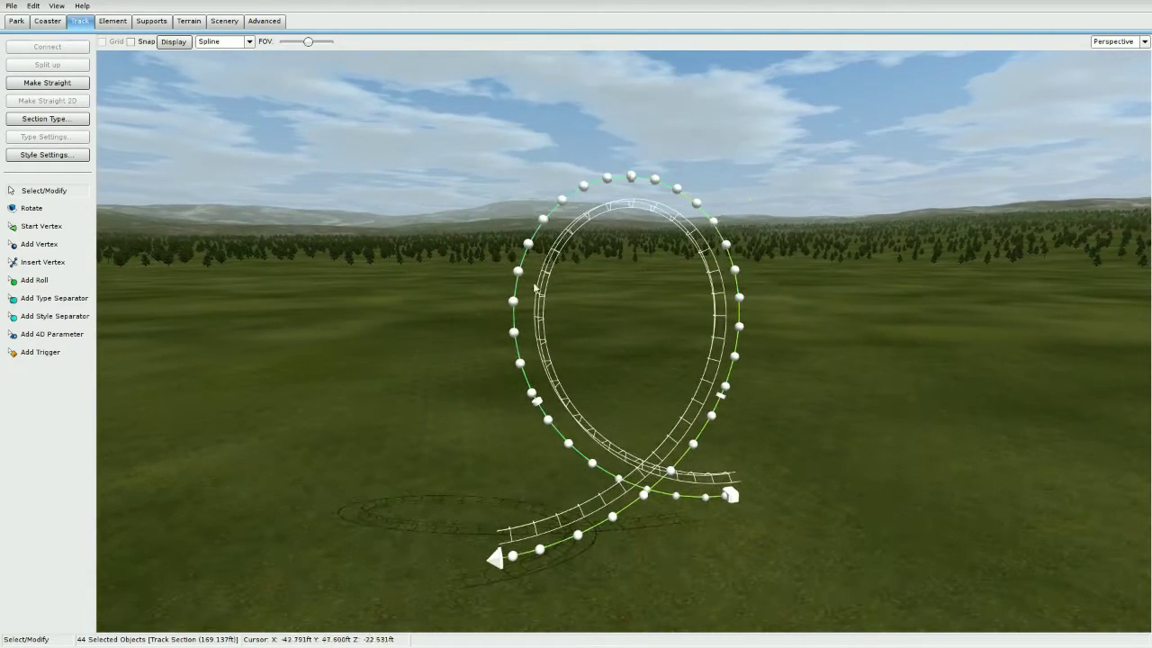
scroll(641, 202, down, 3)
middle_drag(640, 201, 618, 168)
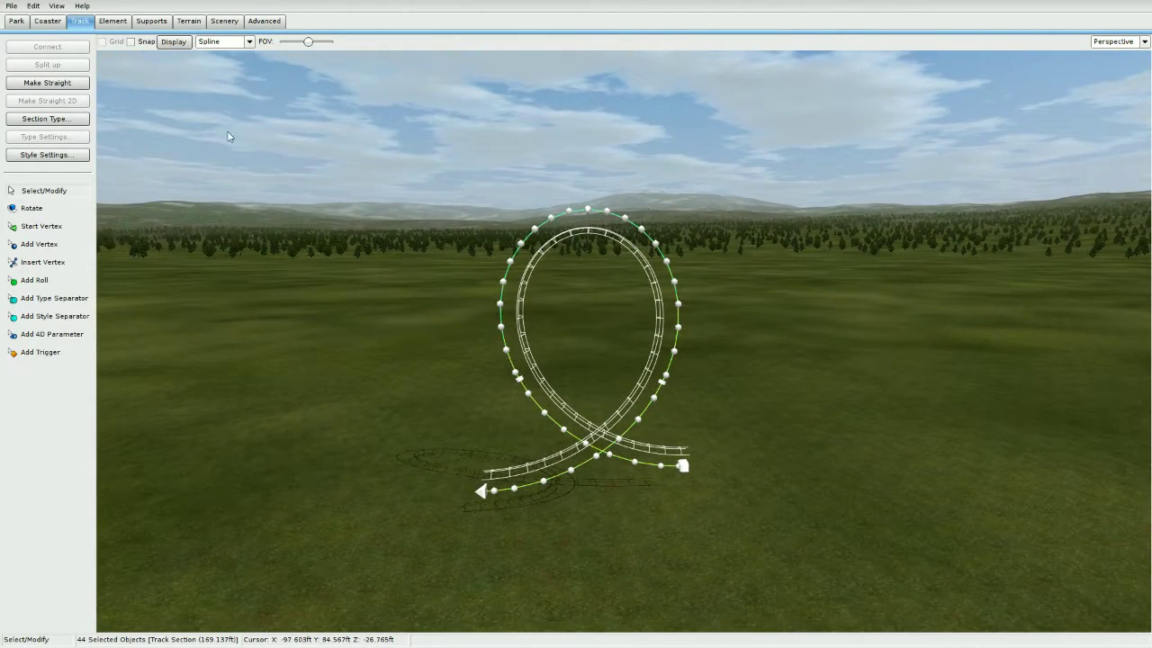
click(48, 21)
click(47, 221)
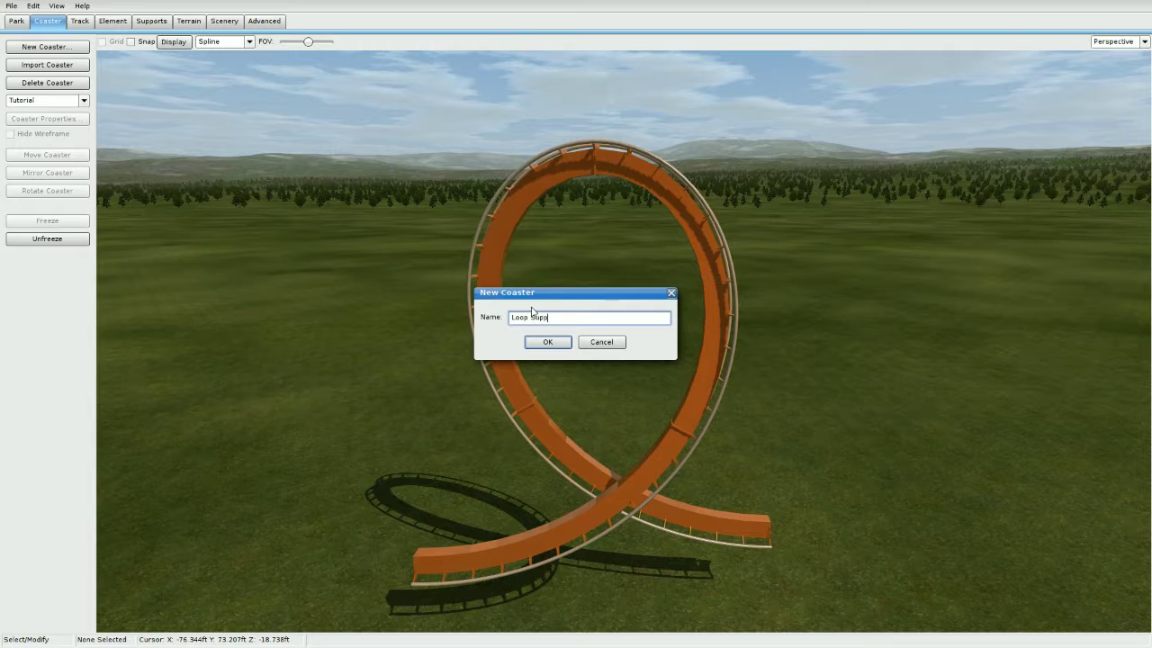
click(547, 342)
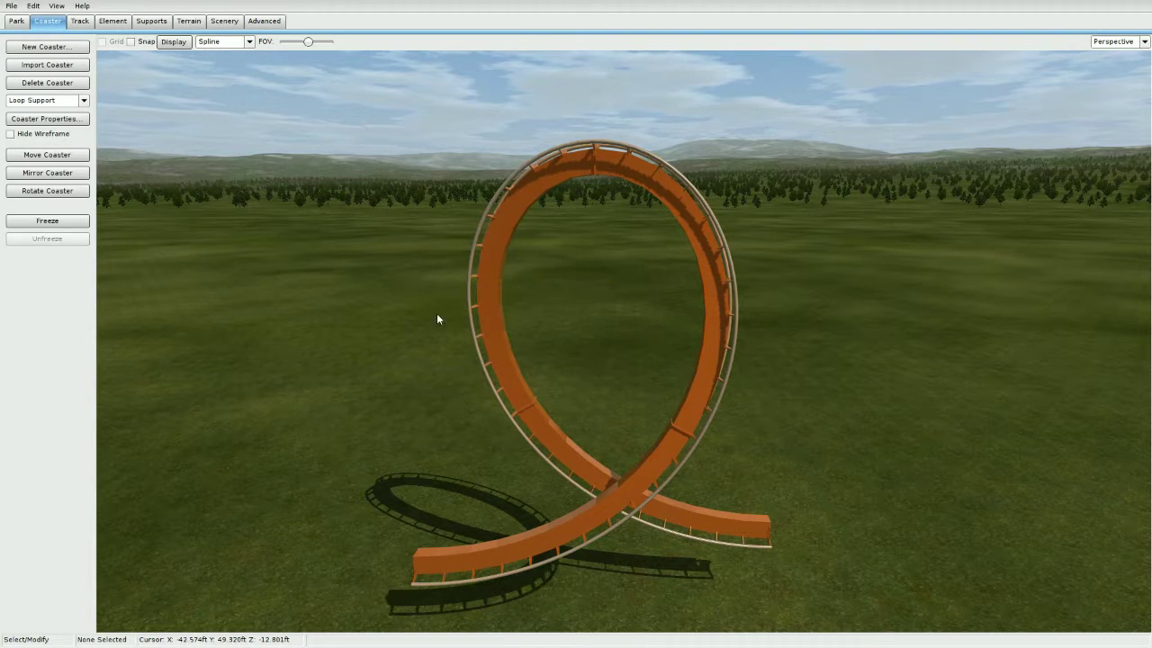
Set the Loop Support coaster's worn type to New in its style properties
click(47, 119)
click(456, 216)
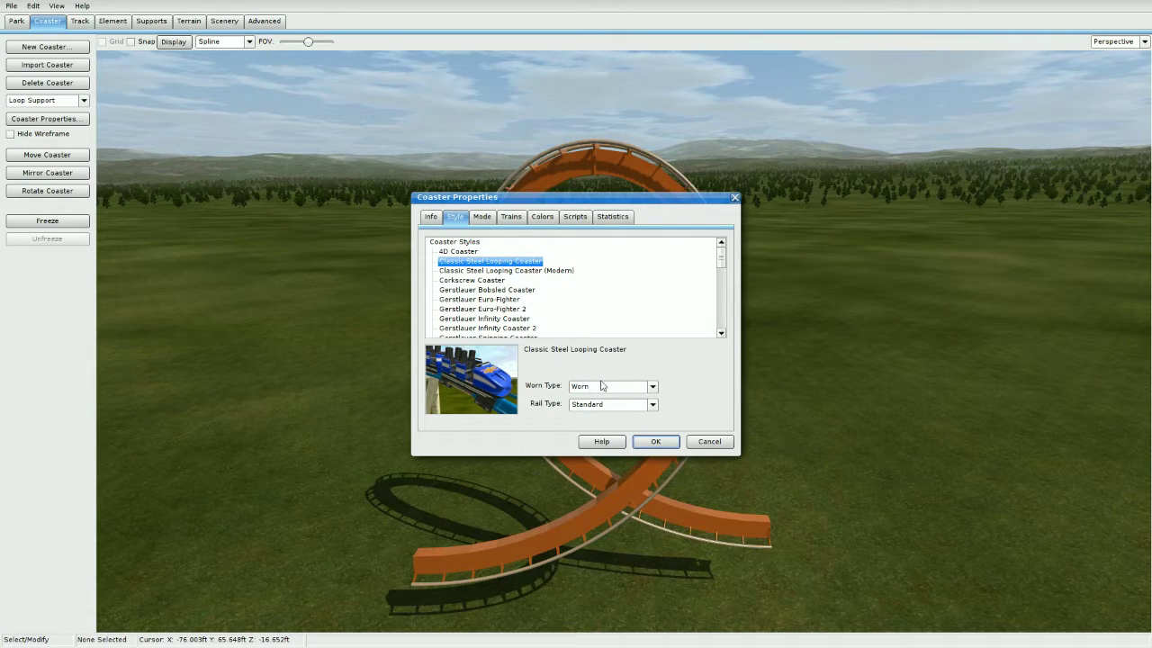
click(602, 385)
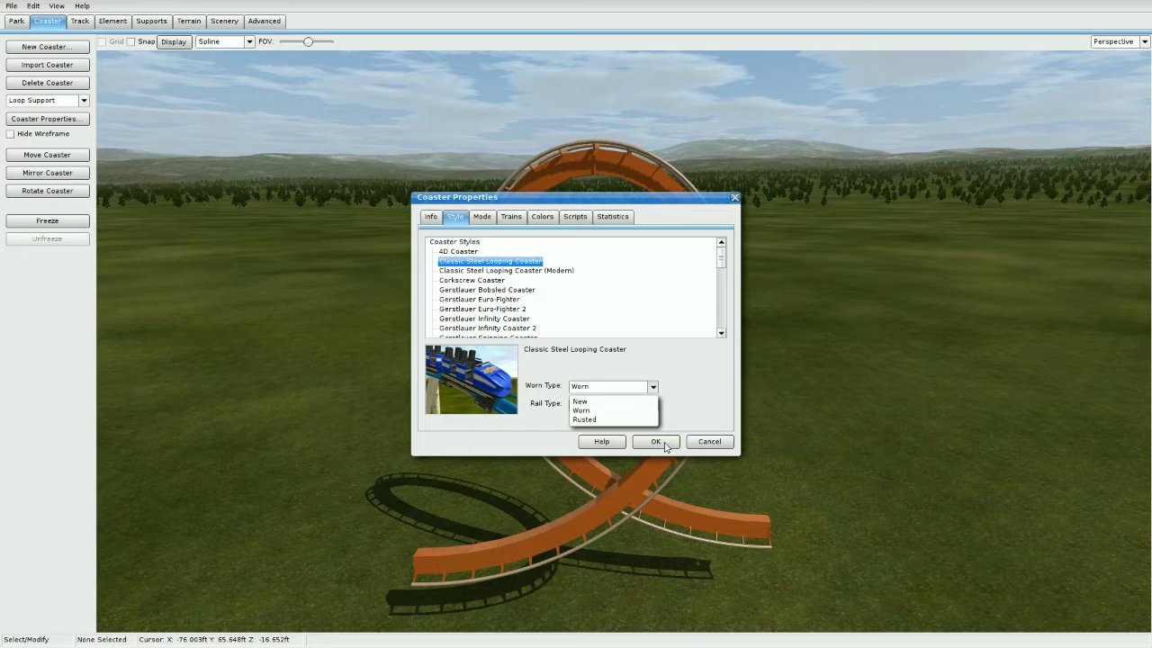
click(617, 402)
click(650, 443)
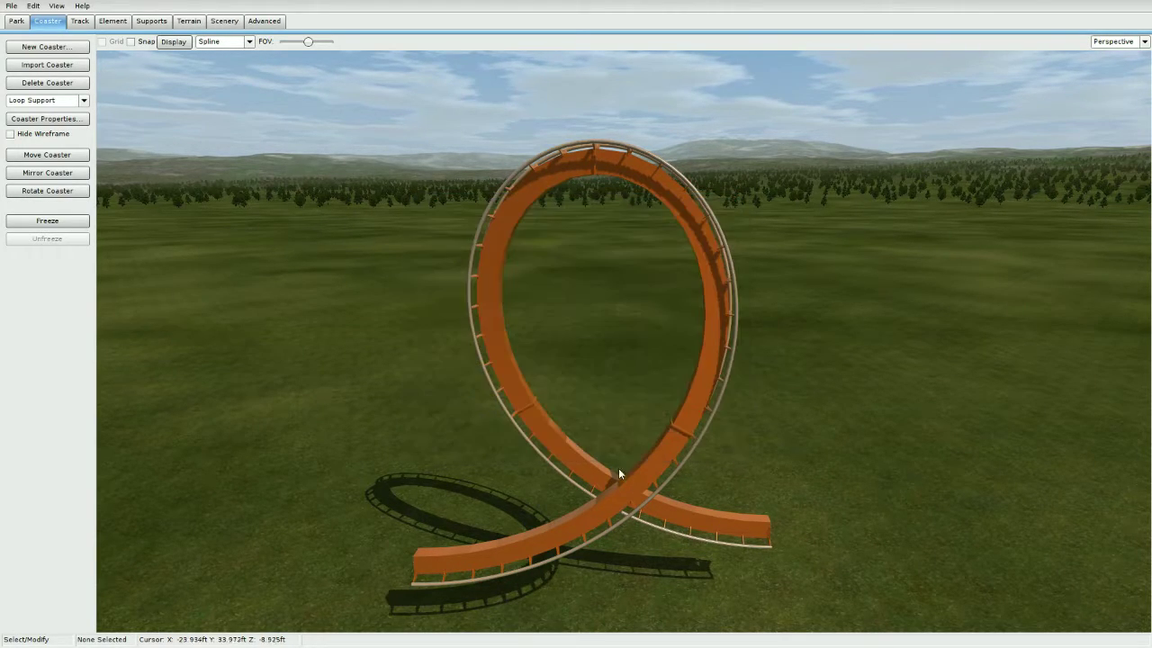
Add a free support node just inside the loop, in front of the spine on one side
click(151, 20)
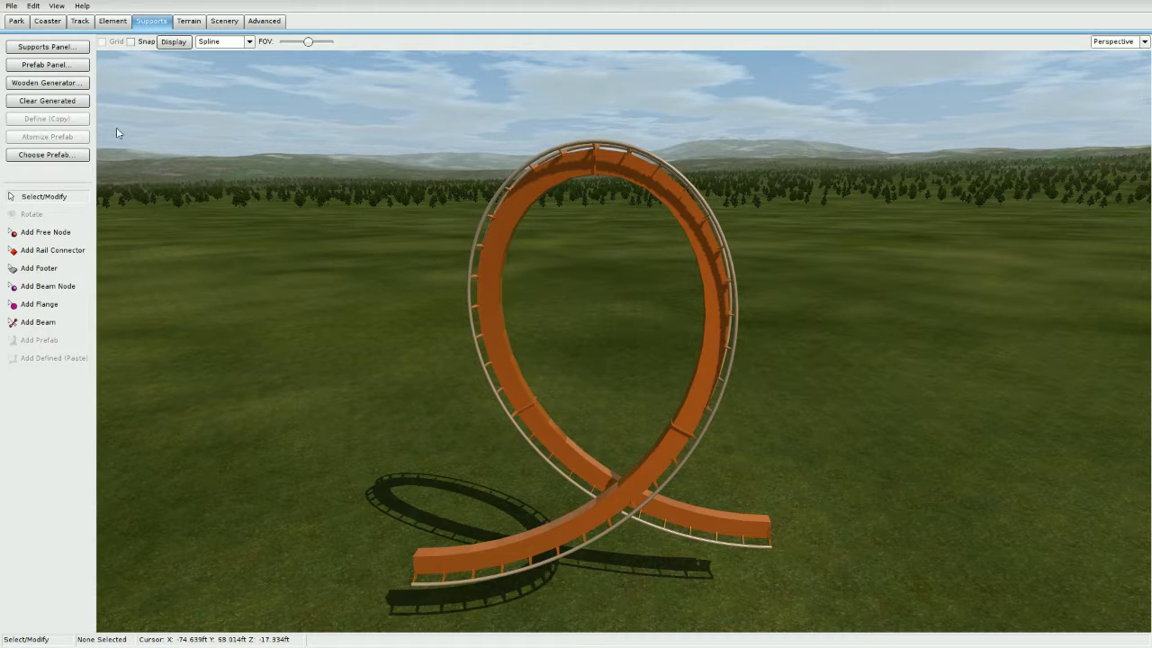
click(60, 235)
key(w)
mouse_move(560, 229)
right_down()
mouse_move(648, 202)
mouse_move(561, 229)
right_up()
click(568, 255)
mouse_move(641, 262)
right_down()
mouse_move(621, 315)
mouse_move(632, 275)
right_up()
key(w)
key(s)
click(574, 350)
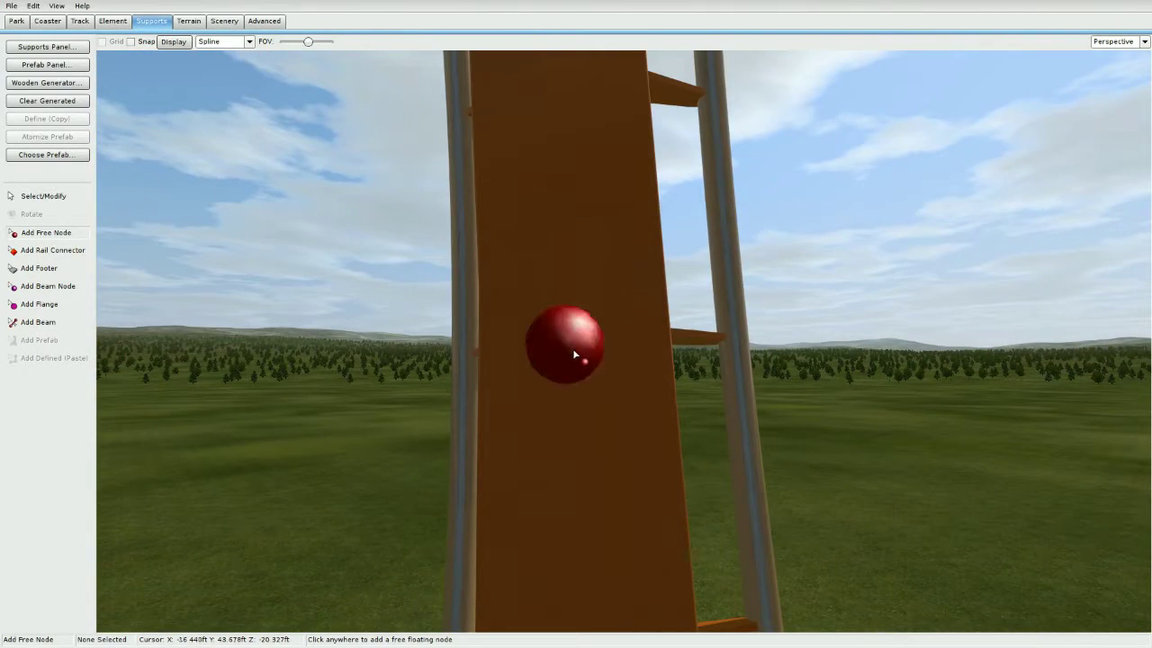
Add three more free nodes inside the loop so each side has an upper and a lower node
right_drag(574, 354, 621, 356)
click(643, 396)
scroll(638, 403, up, 1)
scroll(644, 396, up, 2)
click(619, 388)
scroll(619, 388, down, 4)
click(620, 392)
scroll(621, 392, up, 3)
scroll(621, 393, down, 5)
right_click(621, 393)
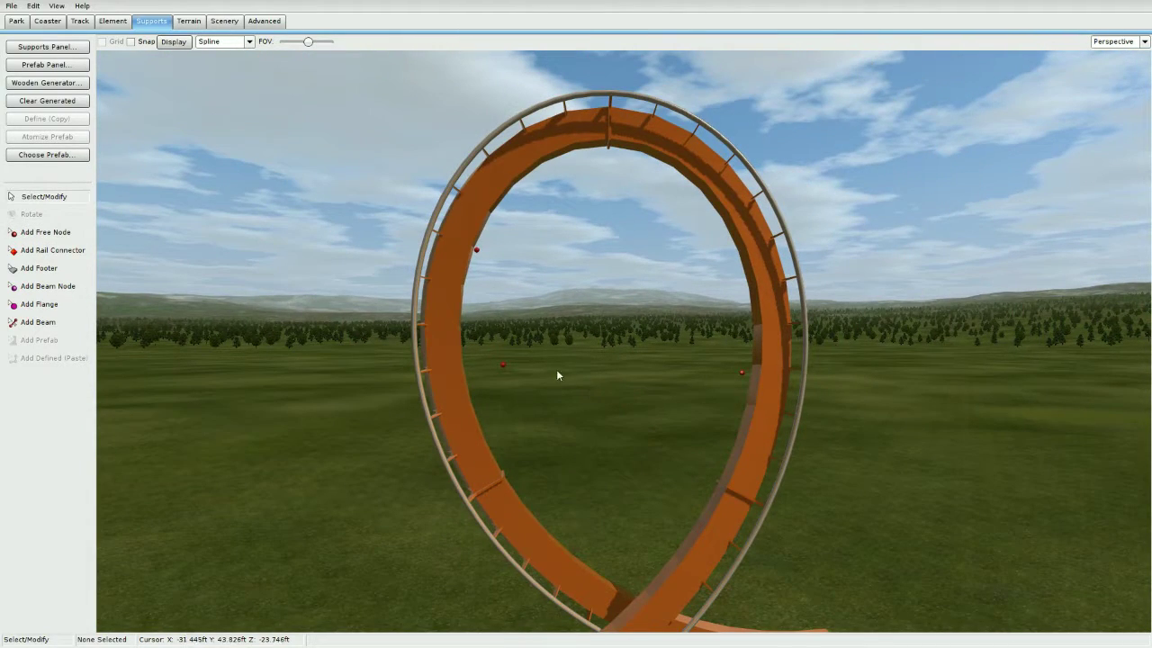
Level the two lower free nodes with each other in the front view with grid snapping on
click(505, 366)
click(1116, 42)
click(1114, 79)
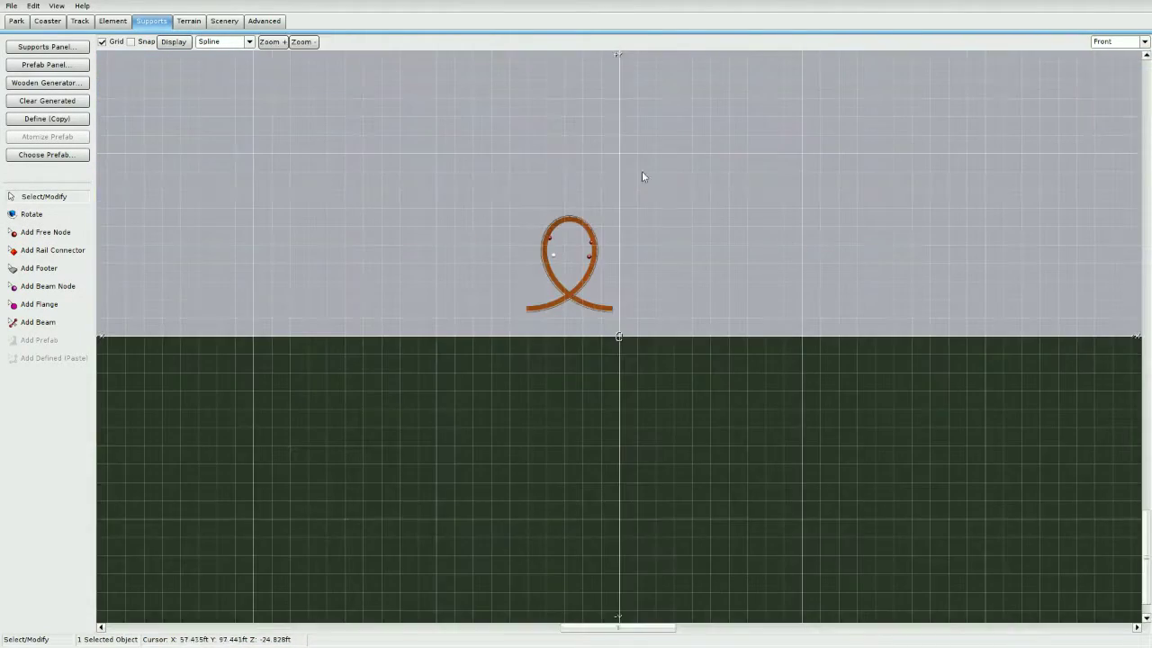
scroll(624, 250, up, 4)
scroll(639, 323, up, 4)
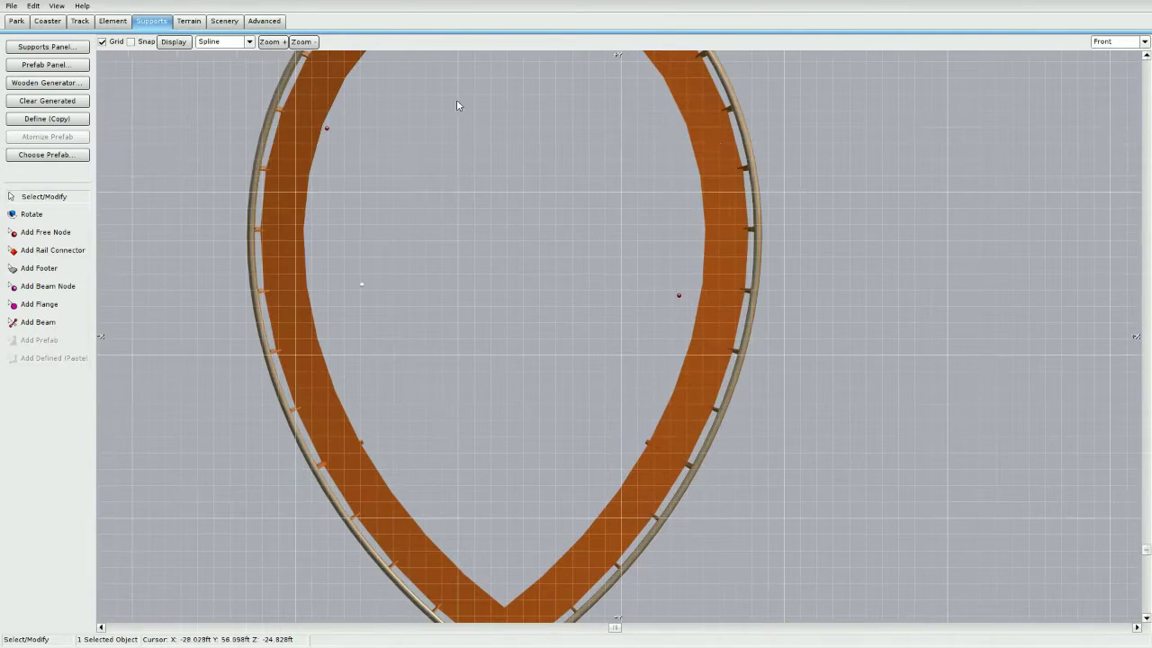
scroll(552, 275, down, 3)
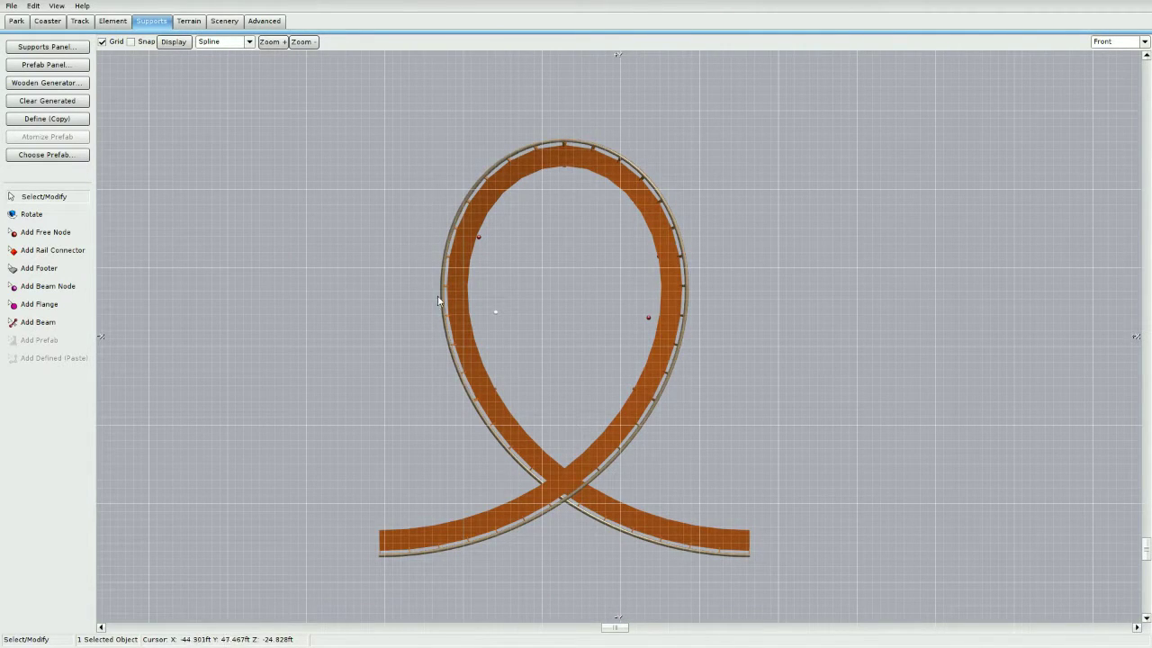
scroll(647, 347, up, 5)
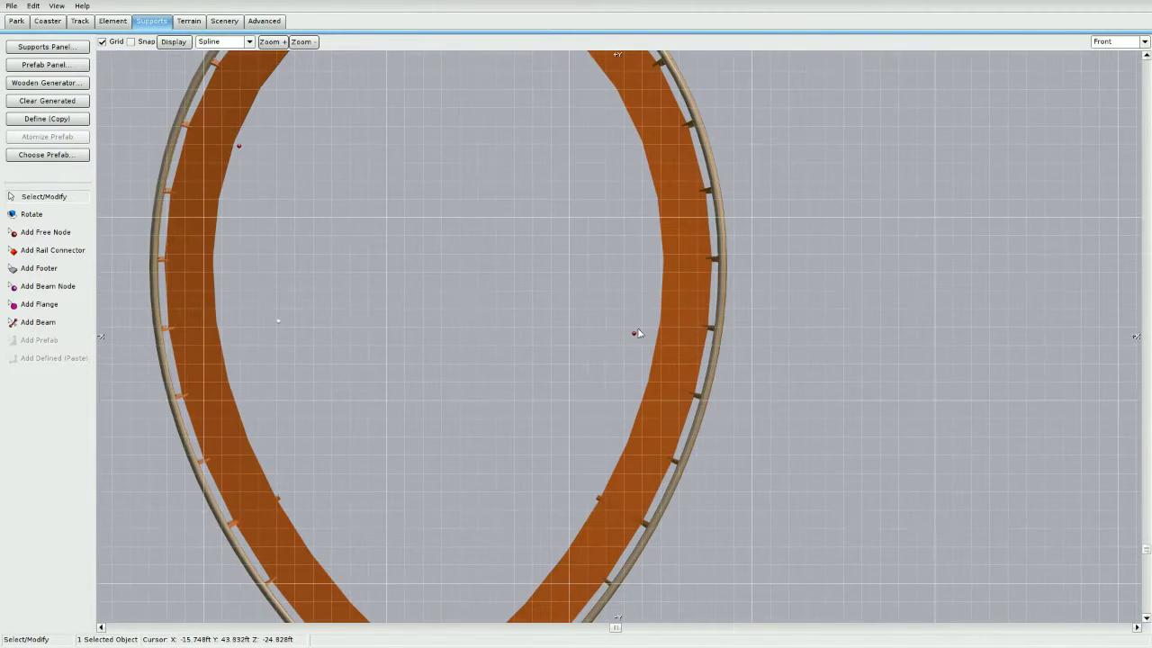
drag(633, 338, 626, 329)
right_drag(423, 217, 719, 244)
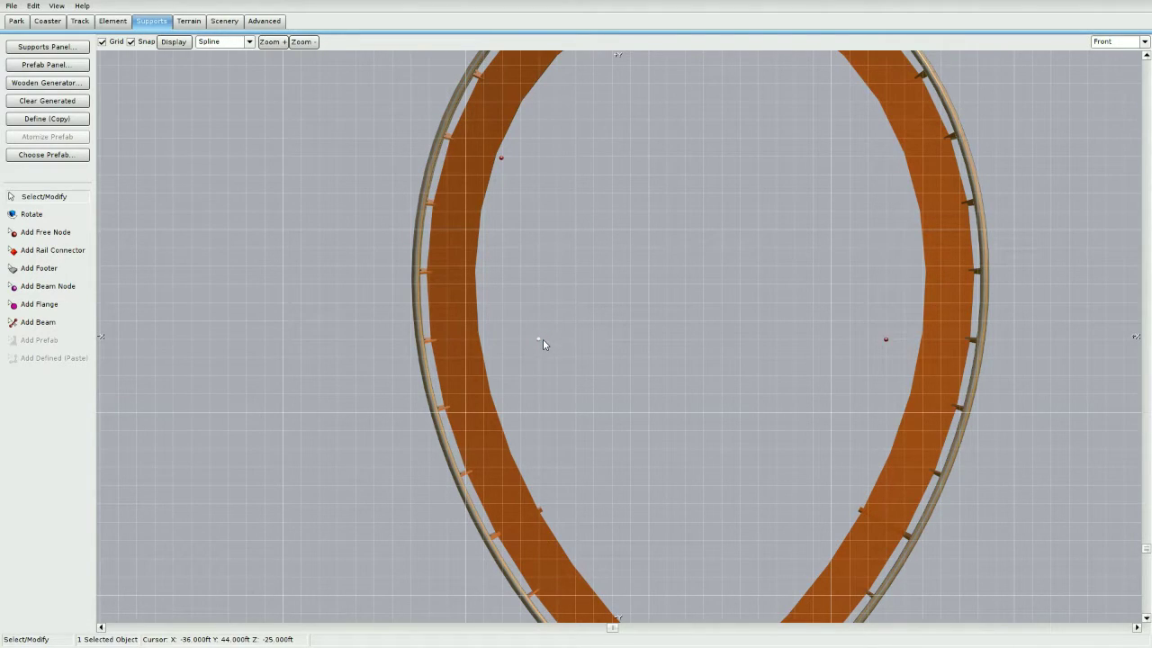
click(882, 340)
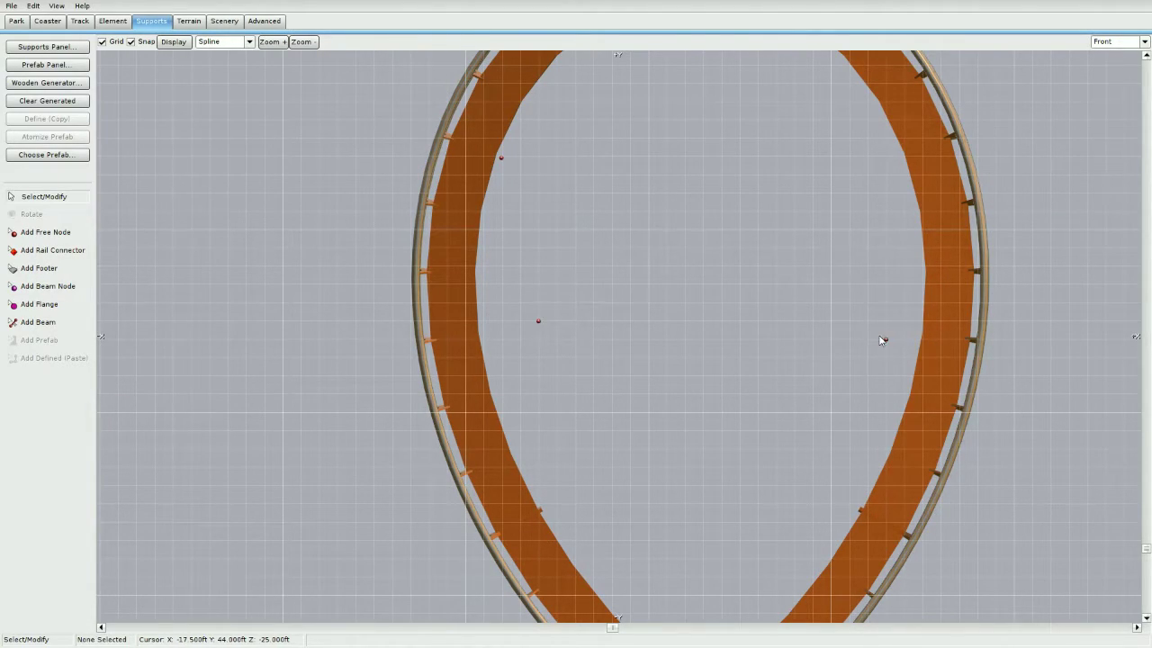
click(882, 322)
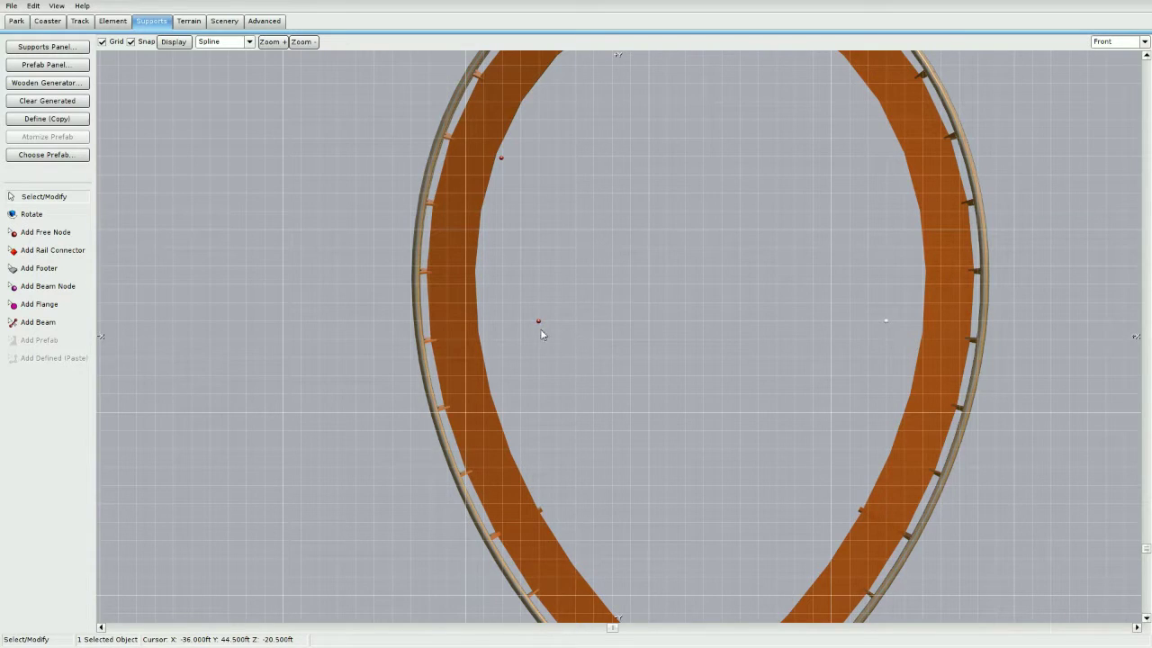
Align the two upper free nodes vertically above the lower ones and level them with each other in the front view
scroll(720, 361, down, 5)
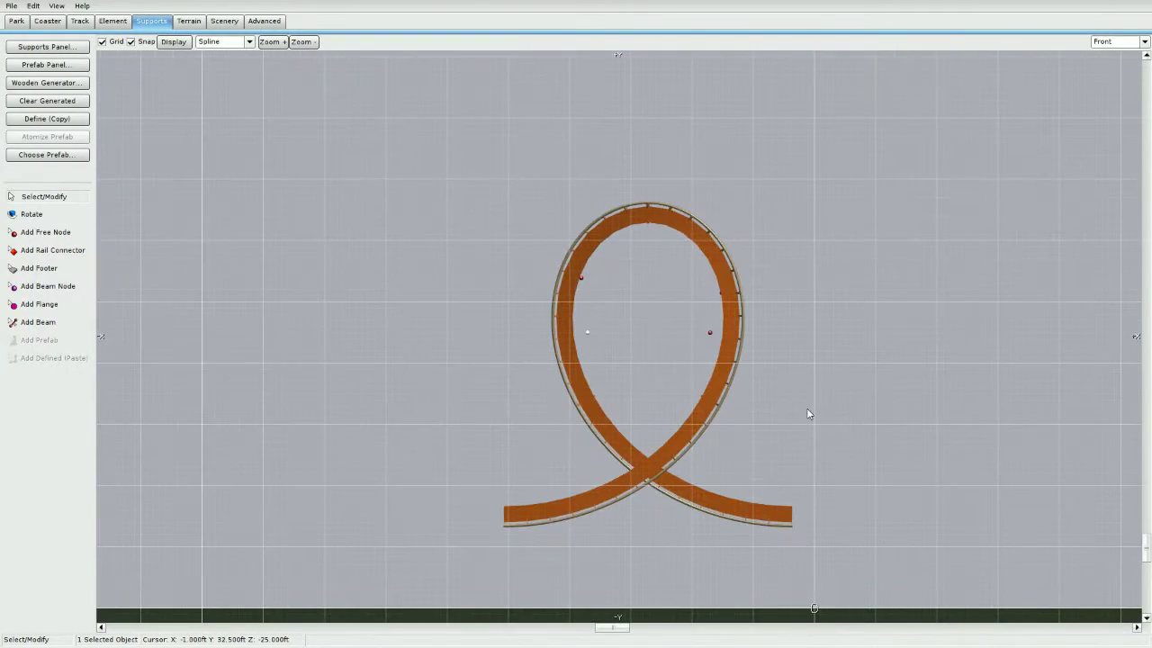
scroll(807, 414, up, 4)
scroll(808, 414, up, 2)
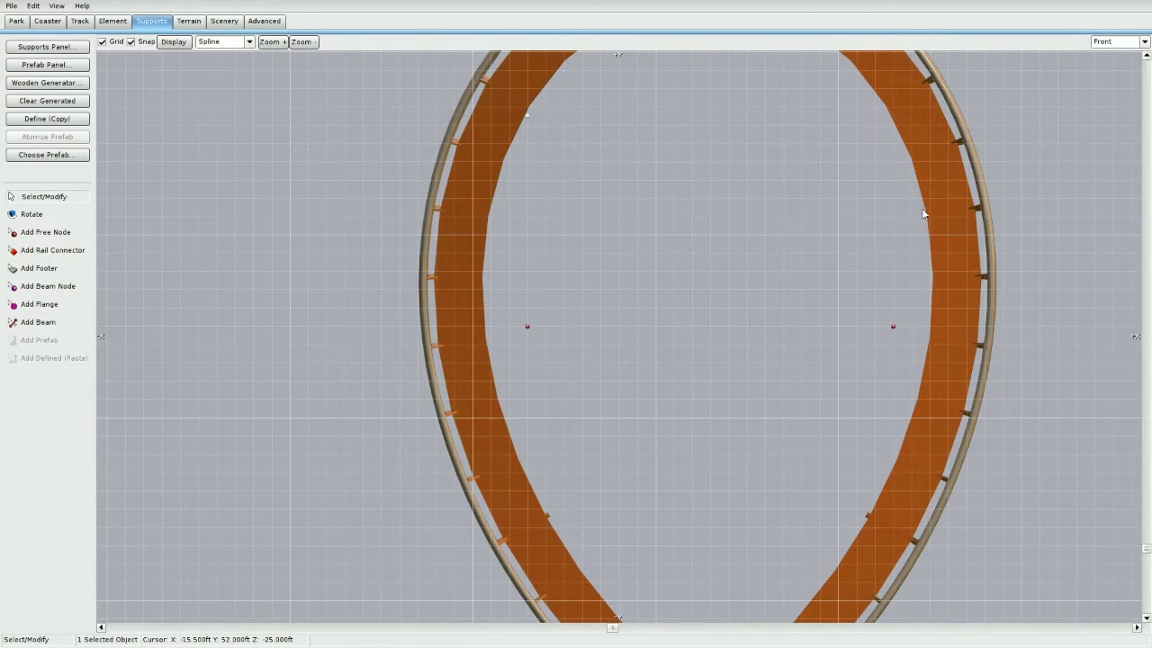
scroll(787, 363, down, 4)
scroll(745, 258, up, 4)
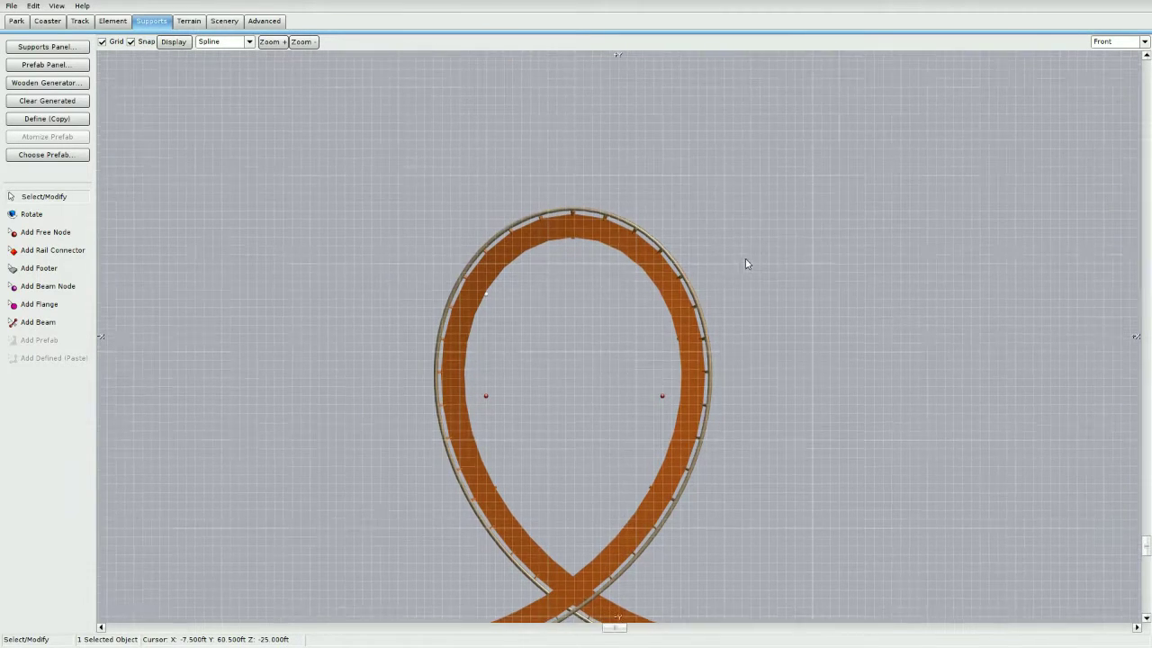
click(742, 355)
click(780, 384)
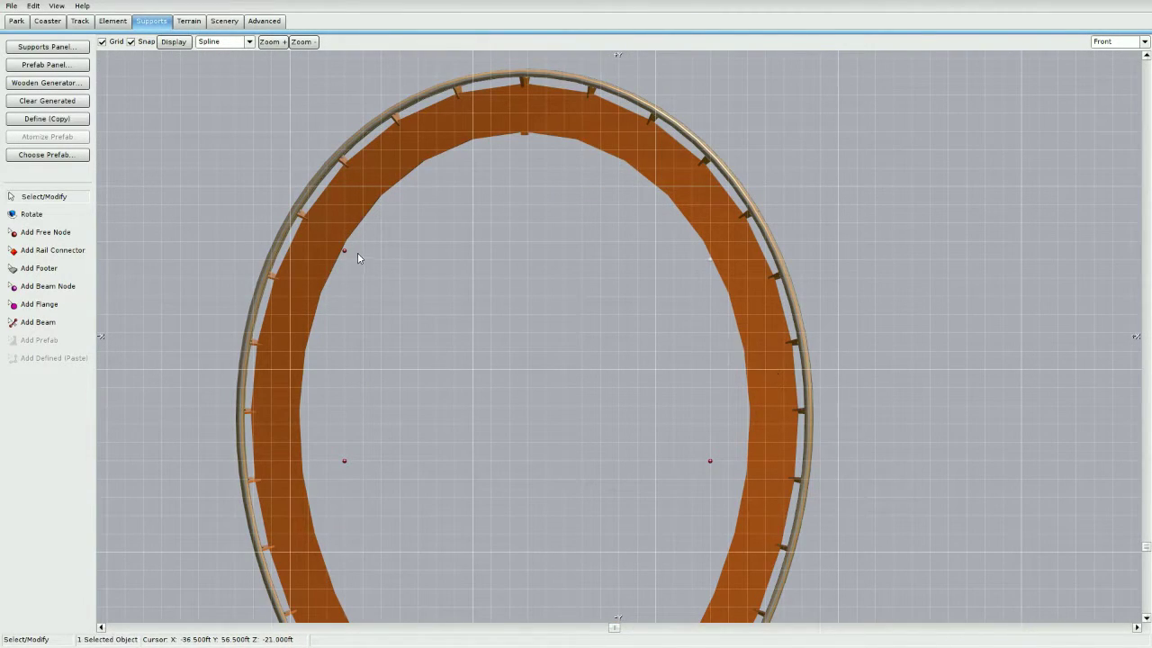
click(466, 266)
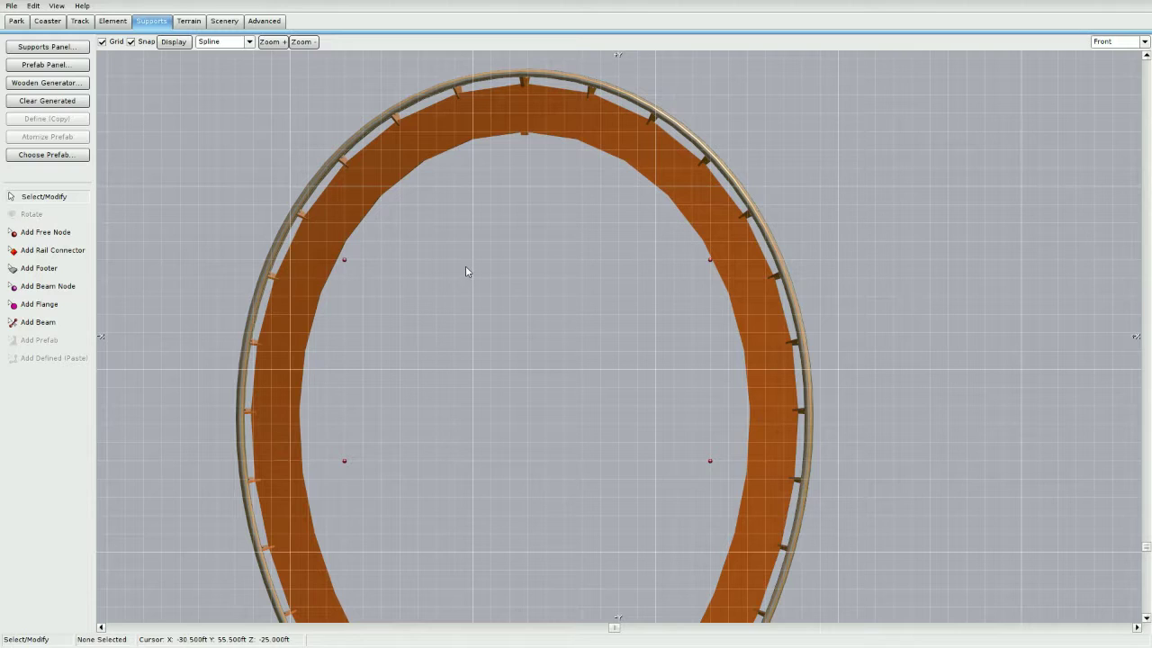
Check the alignment of the four free nodes in the front and right views
scroll(588, 368, down, 3)
scroll(607, 369, down, 2)
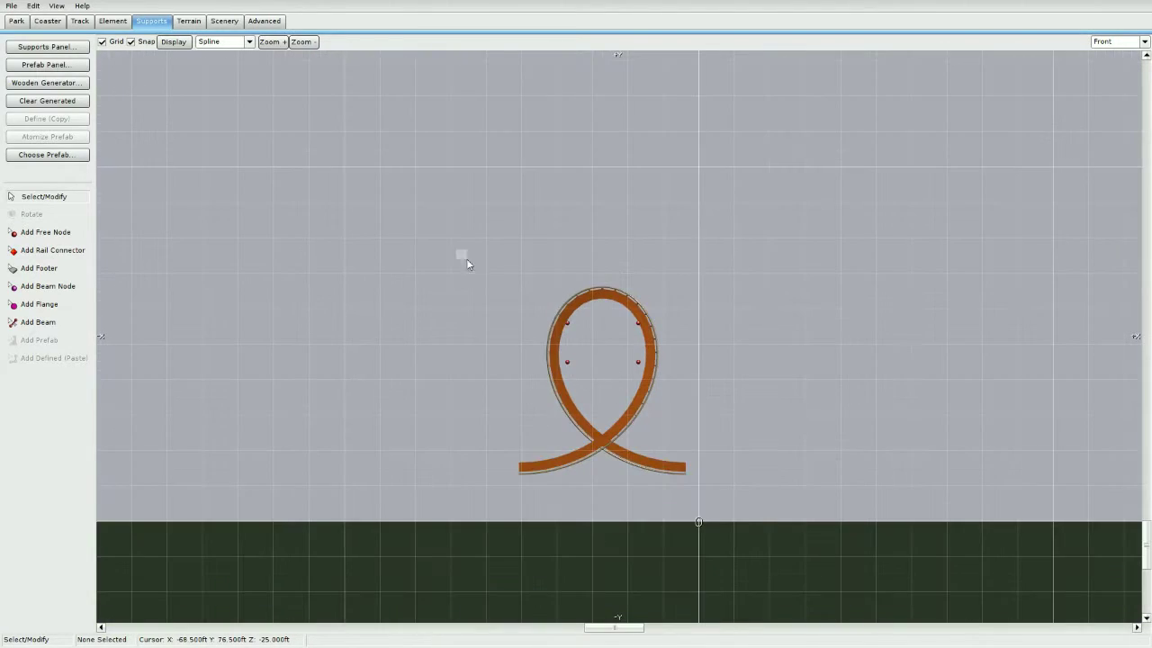
drag(463, 257, 898, 449)
scroll(898, 449, up, 5)
scroll(880, 327, up, 2)
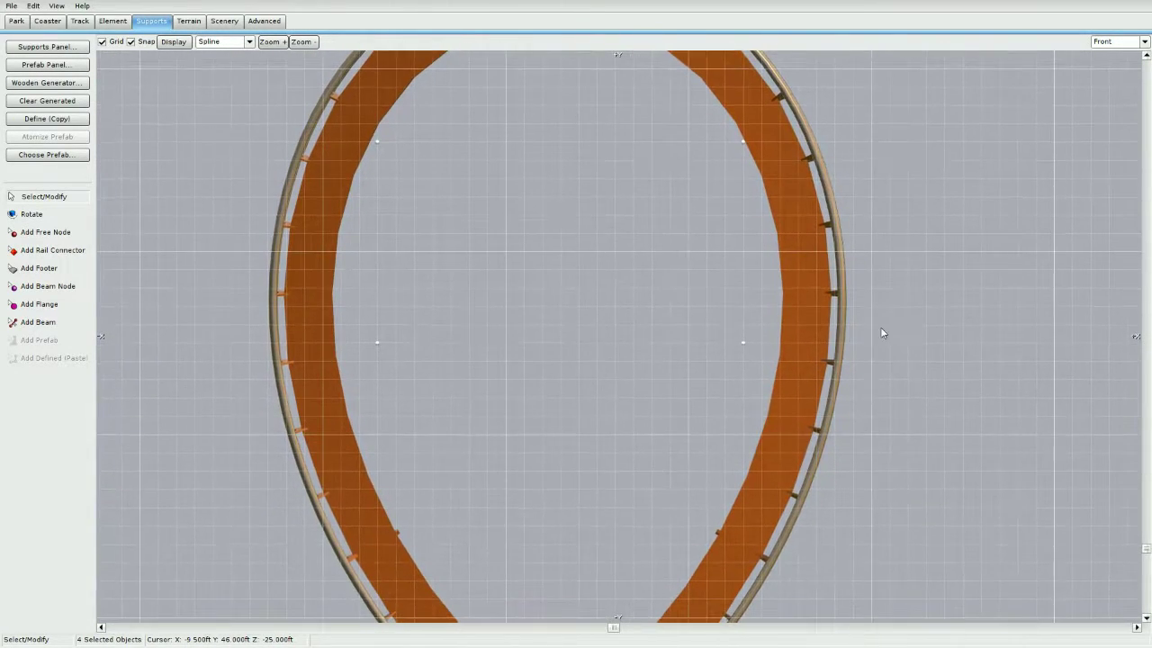
click(880, 327)
click(1120, 42)
click(1122, 76)
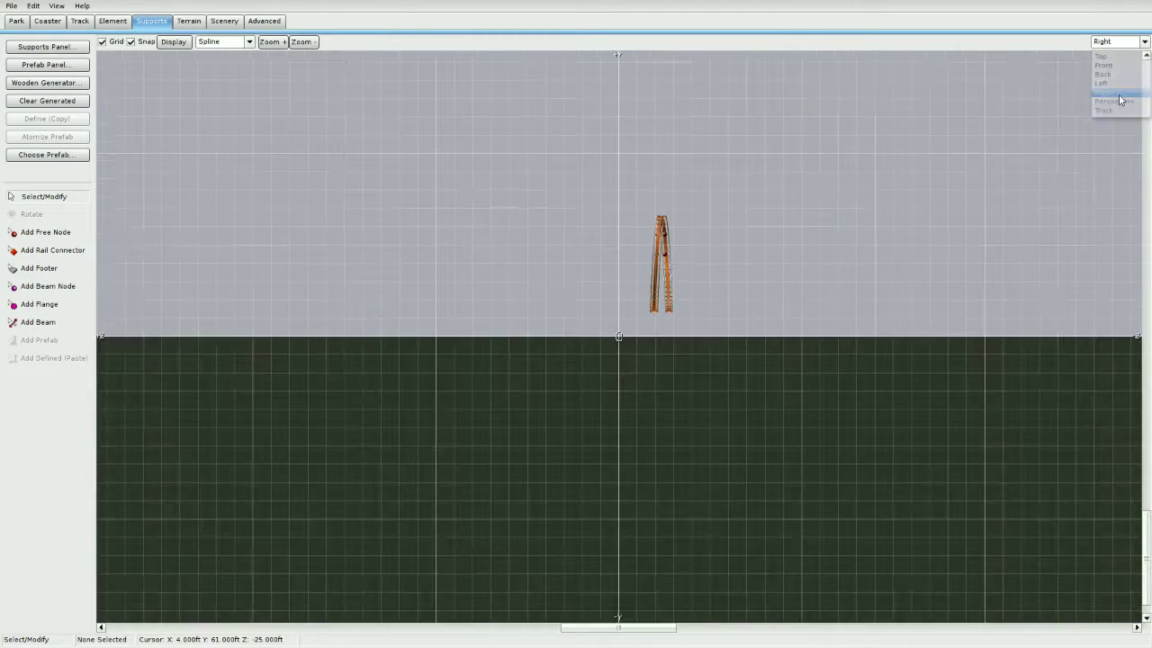
Move the upper free node on the loop's right-hand side to the middle of the spine's width in the perspective view
click(1120, 42)
click(1114, 101)
right_drag(670, 460, 659, 316)
scroll(541, 365, up, 4)
scroll(533, 358, down, 3)
scroll(643, 328, up, 4)
click(714, 385)
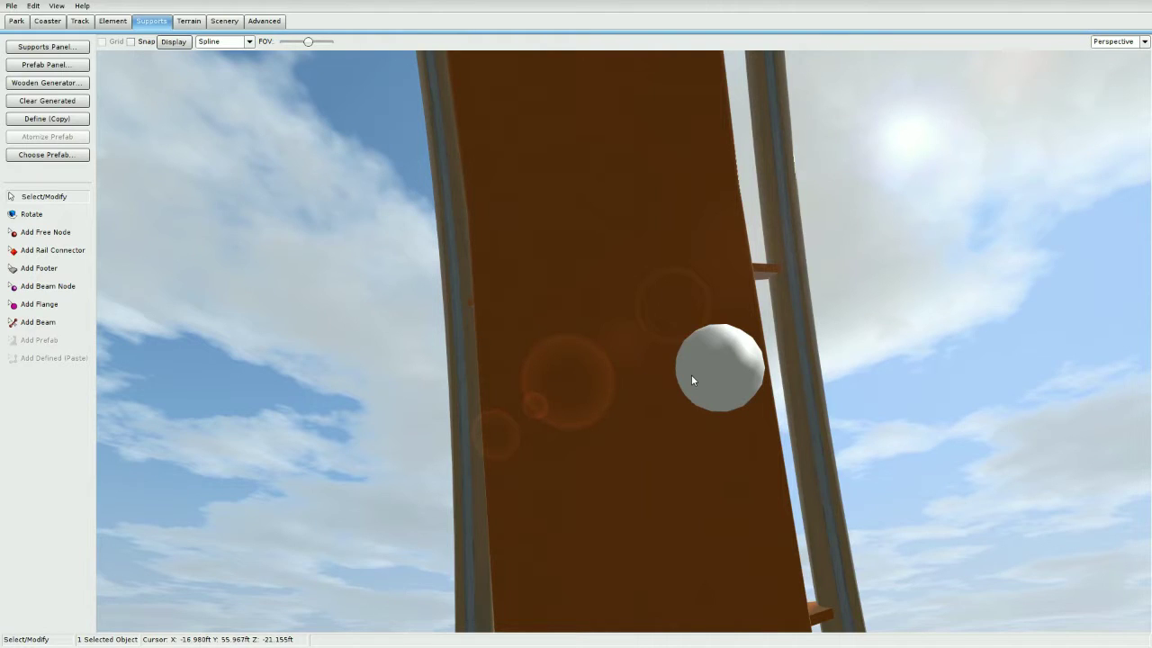
drag(691, 380, 585, 389)
click(873, 307)
Center the lower free node on the loop's left-hand side across the width of the spine
scroll(873, 307, down, 5)
right_drag(873, 307, 864, 423)
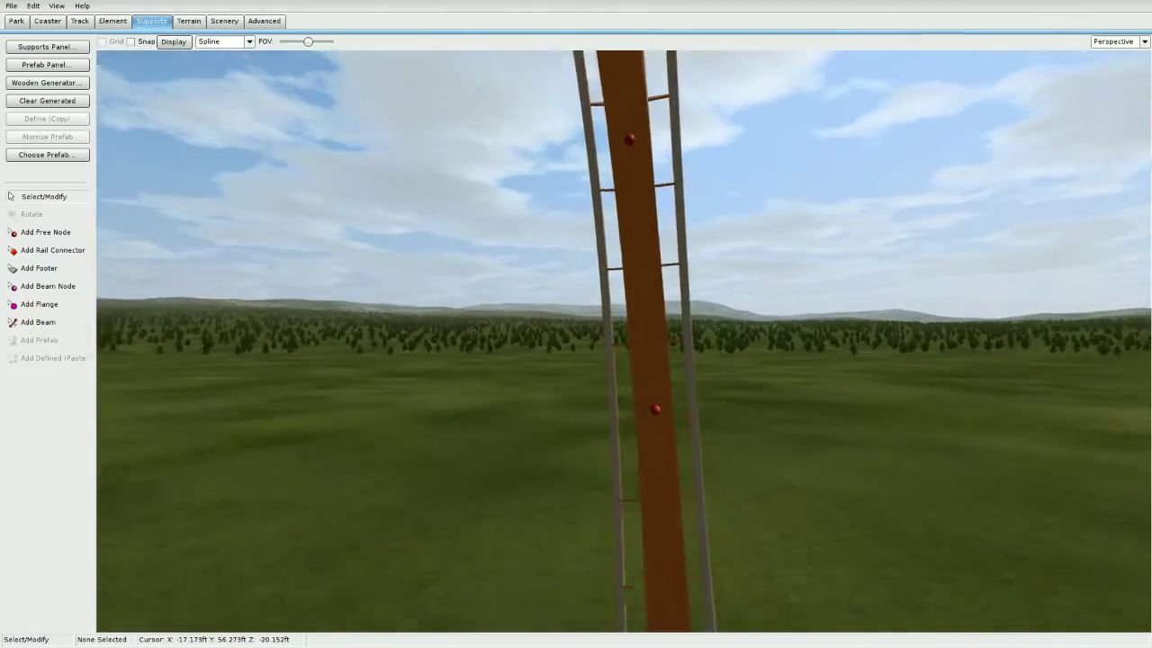
scroll(630, 385, up, 5)
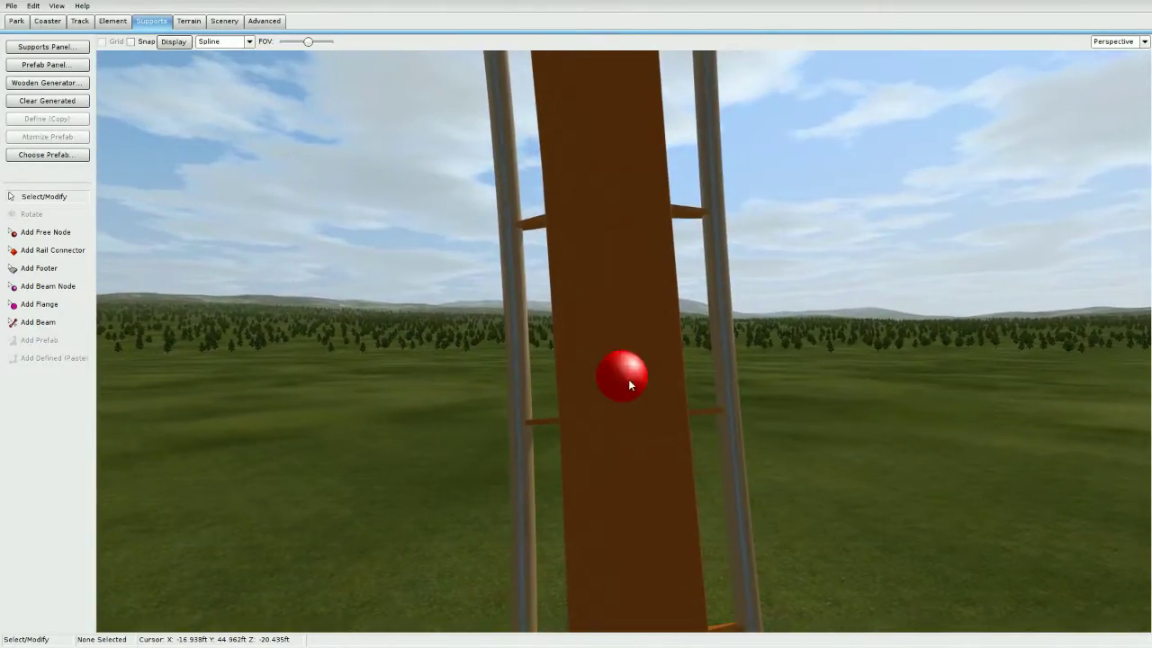
right_drag(629, 381, 551, 381)
drag(550, 380, 644, 368)
right_drag(644, 368, 666, 368)
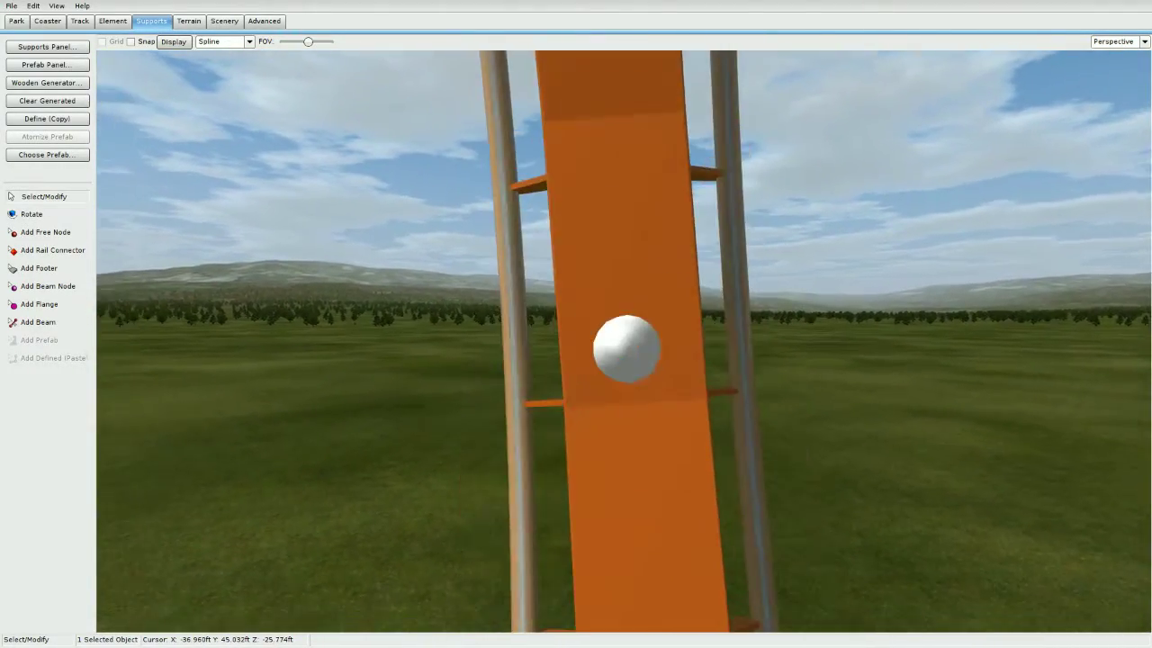
drag(634, 354, 638, 351)
Center the upper free node on the loop's left-hand side across the width of the spine
mouse_move(638, 350)
right_down()
mouse_move(630, 311)
mouse_move(645, 365)
right_up()
scroll(645, 365, up, 3)
drag(643, 346, 631, 334)
right_drag(631, 334, 488, 366)
Align the free nodes inside the loop to matching heights and sides on the snap grid in the front view
click(1126, 45)
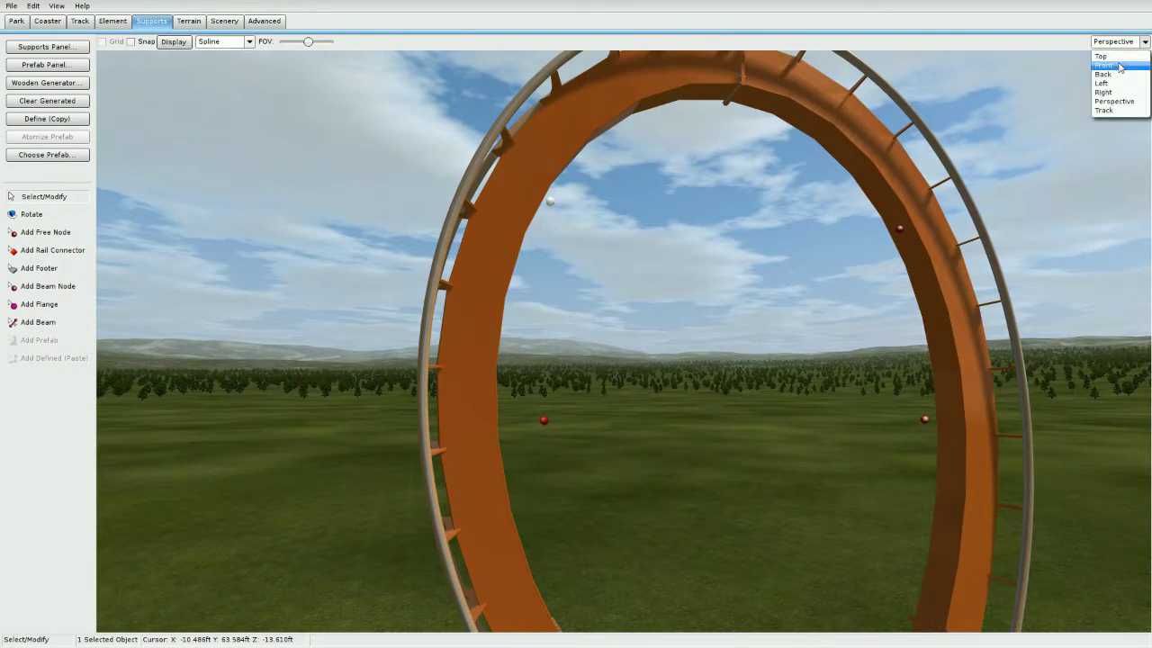
click(1115, 69)
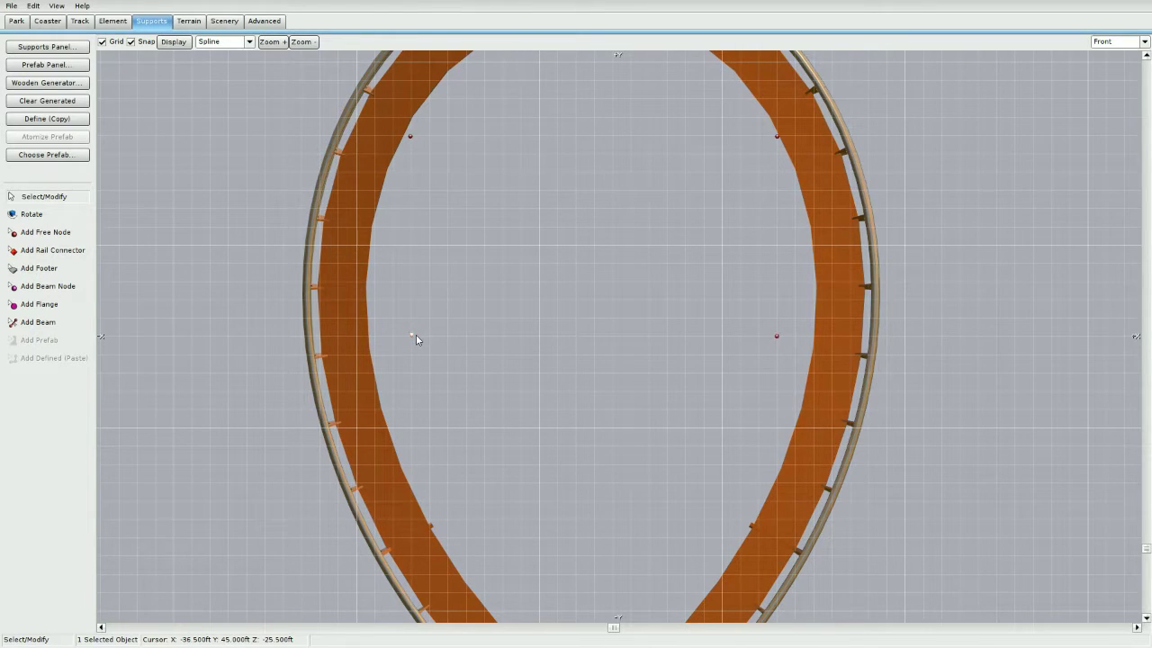
click(786, 340)
click(780, 338)
click(553, 162)
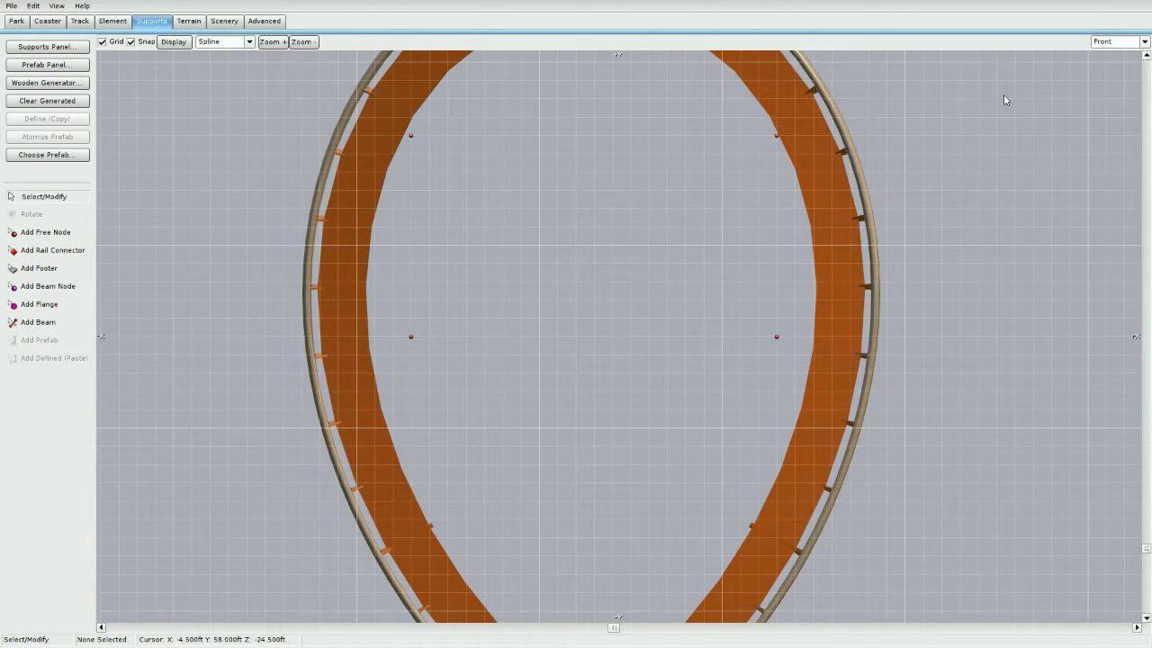
Turn off snapping and center an upper free node across the width of the spine in the perspective view
click(1125, 41)
click(1114, 102)
key(w)
right_drag(621, 342, 527, 425)
key(w)
key(s)
key(w)
right_drag(844, 243, 844, 182)
key(w)
click(130, 42)
click(580, 297)
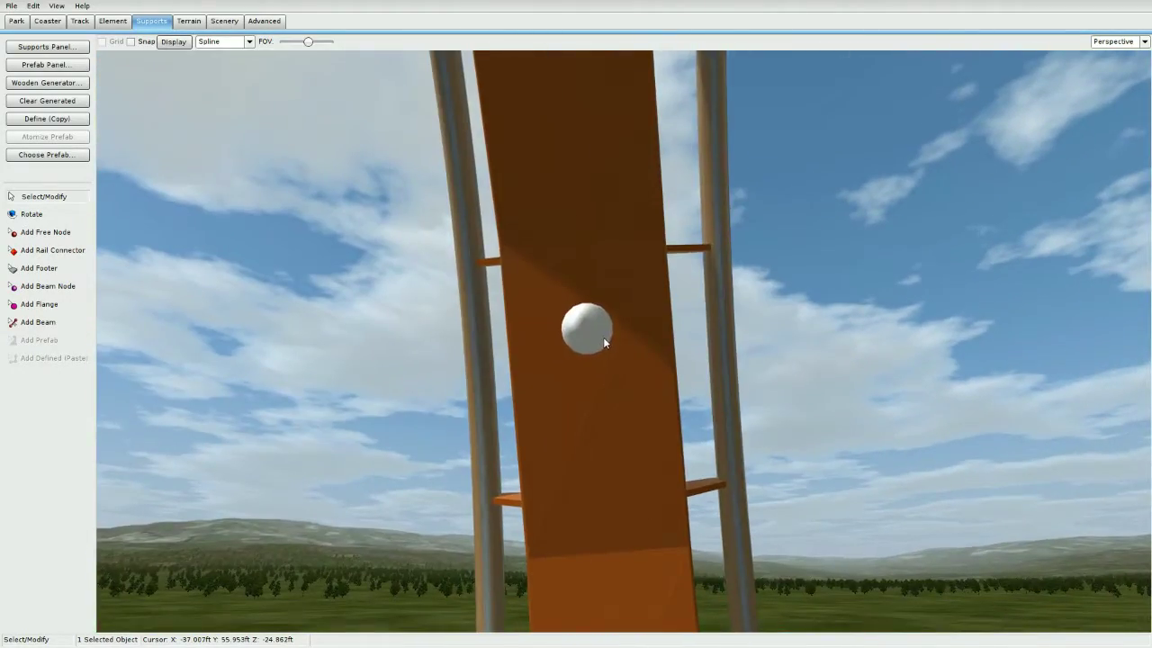
Check the remaining free nodes in perspective and center the lower node across the width of the spine
key(w)
right_drag(603, 338, 603, 432)
key(s)
click(608, 321)
key(s)
right_drag(608, 321, 609, 441)
key(w)
key(a)
key(w)
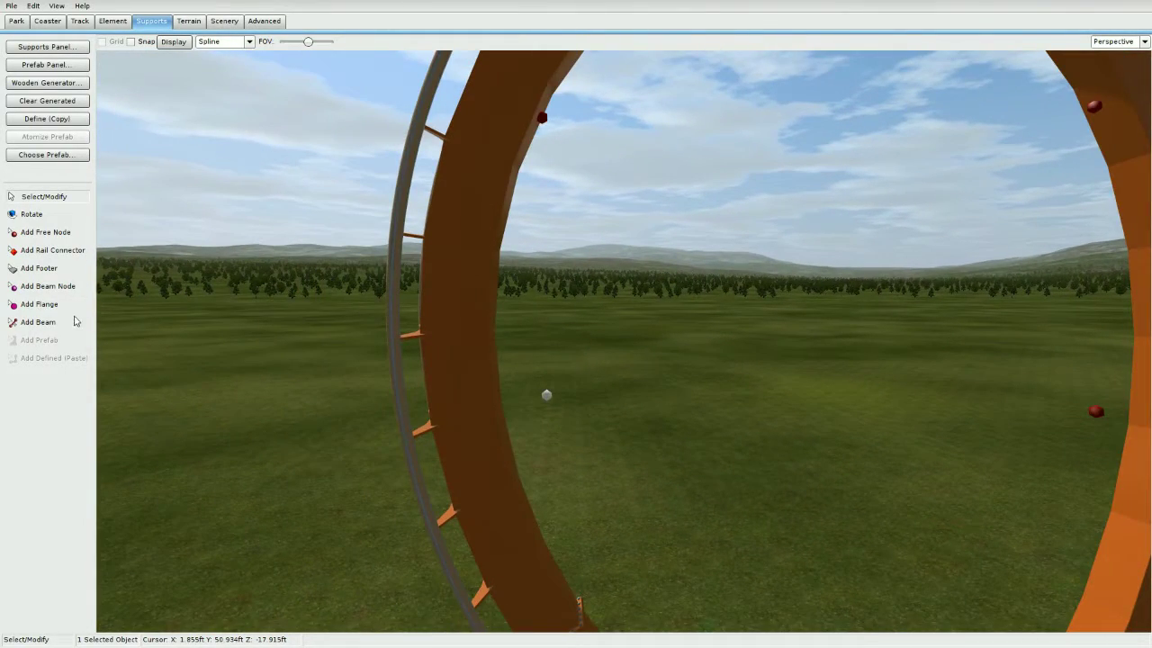
Start adding a beam and give it a custom orange color of RGB 255, 112, 25
click(76, 322)
click(46, 47)
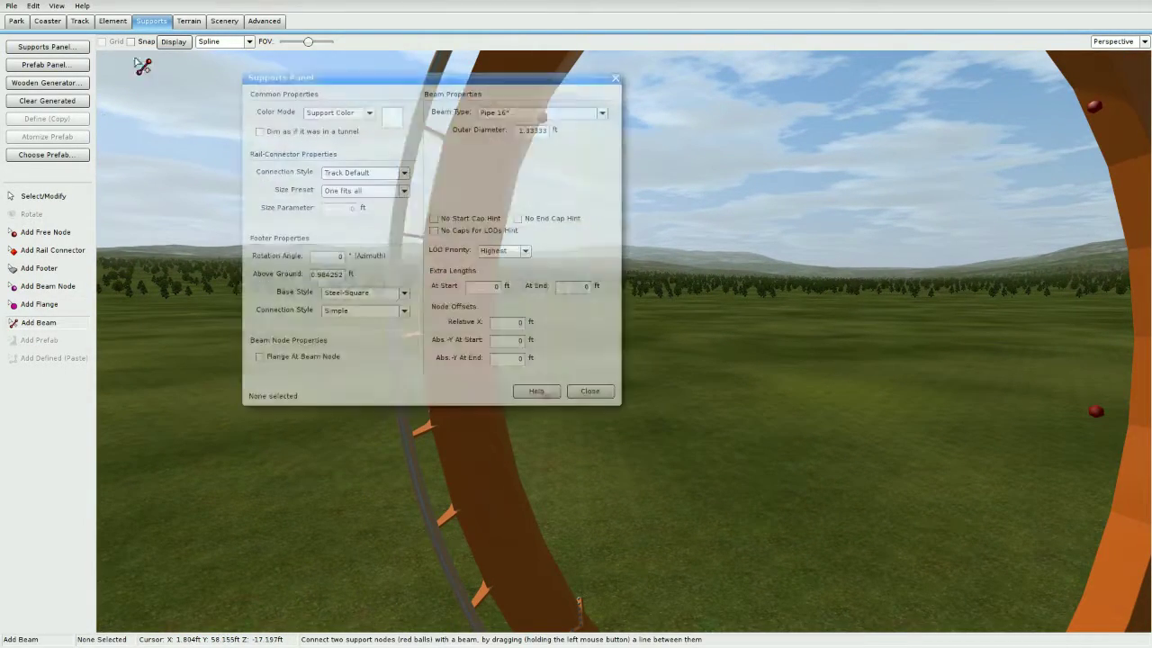
click(369, 113)
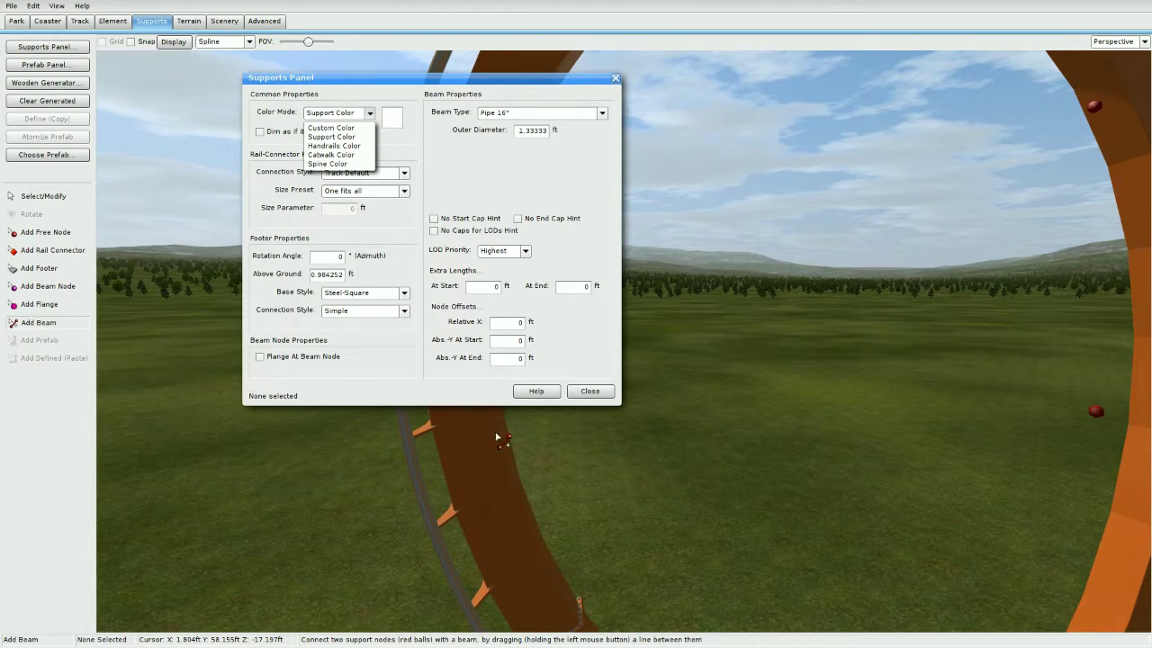
click(332, 127)
click(535, 442)
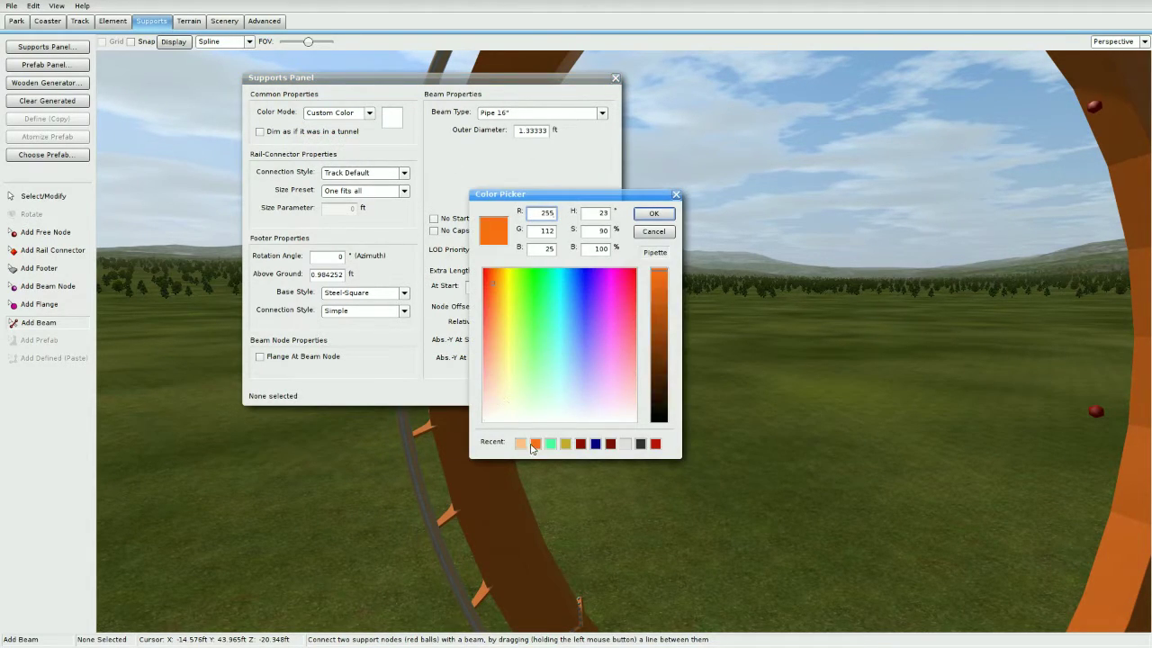
click(653, 213)
Define the beam as a Custom Box Beam 3 ft wide and 1.6 ft high with Azimuth rotation mode
click(570, 113)
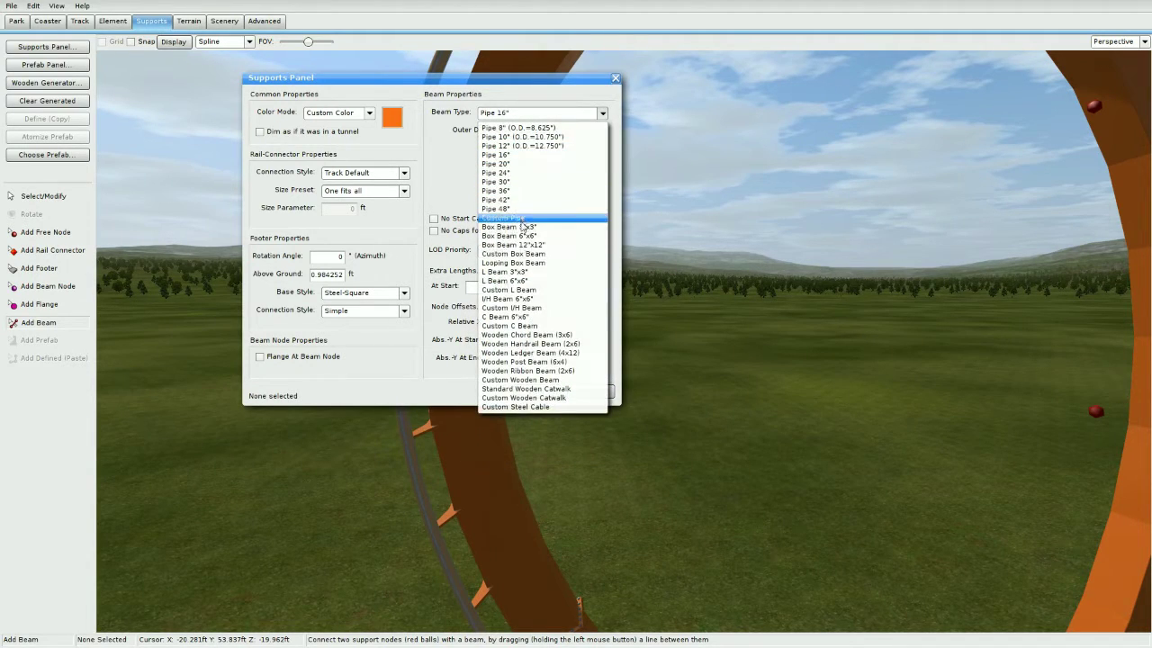
click(524, 236)
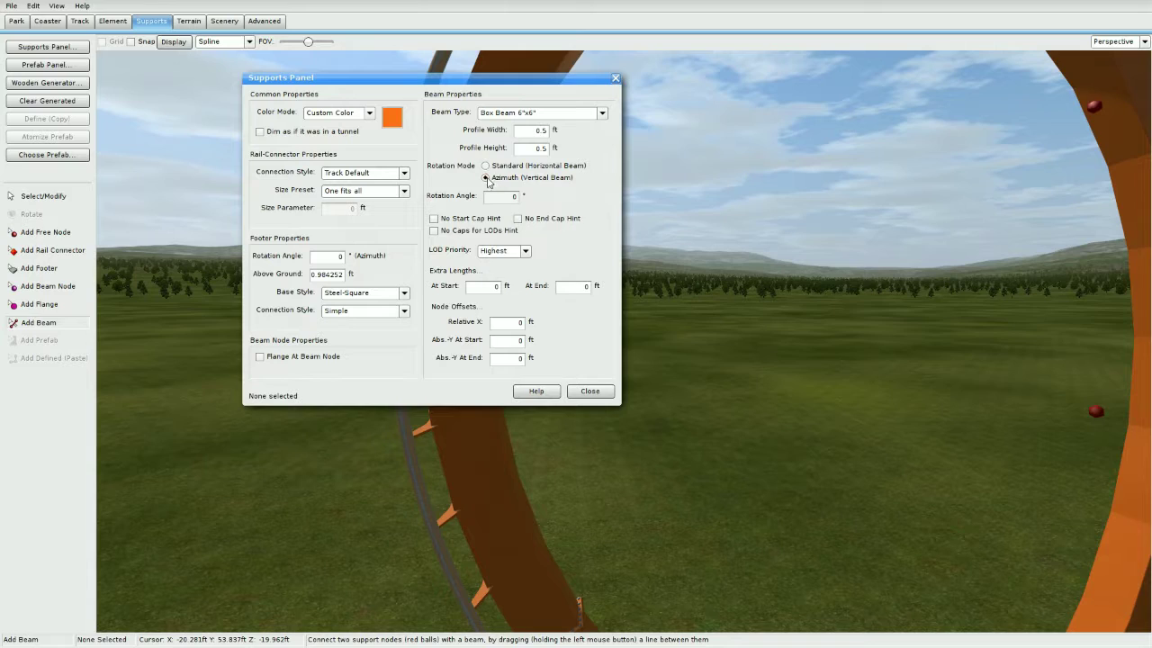
click(529, 132)
click(539, 150)
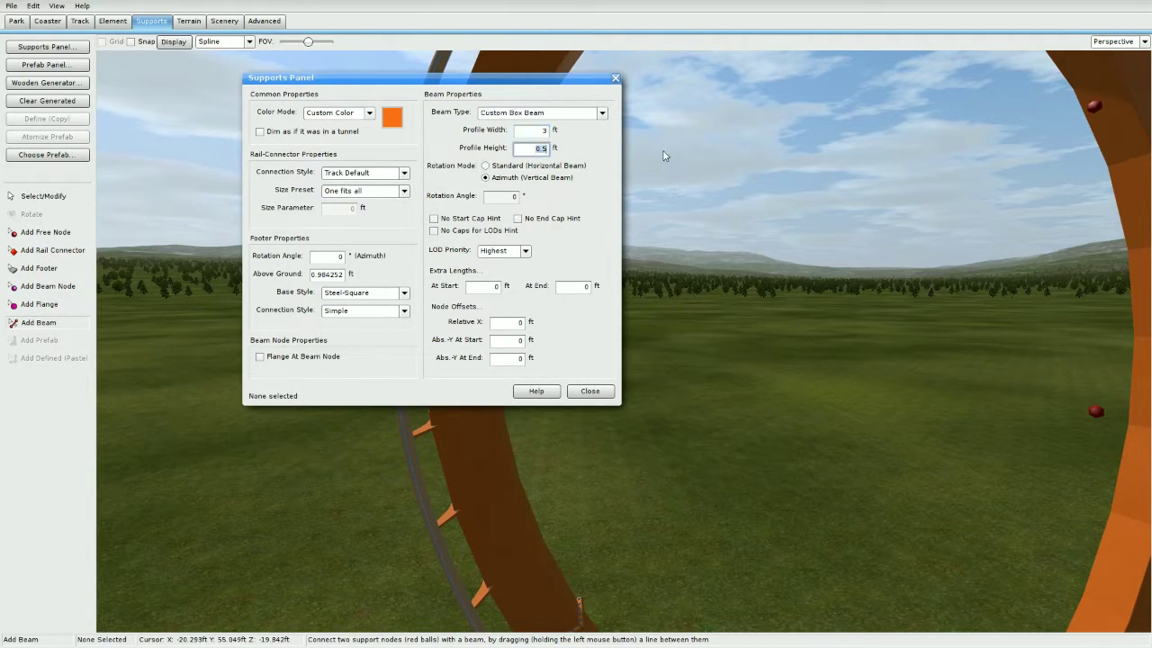
text(1.6)
click(585, 393)
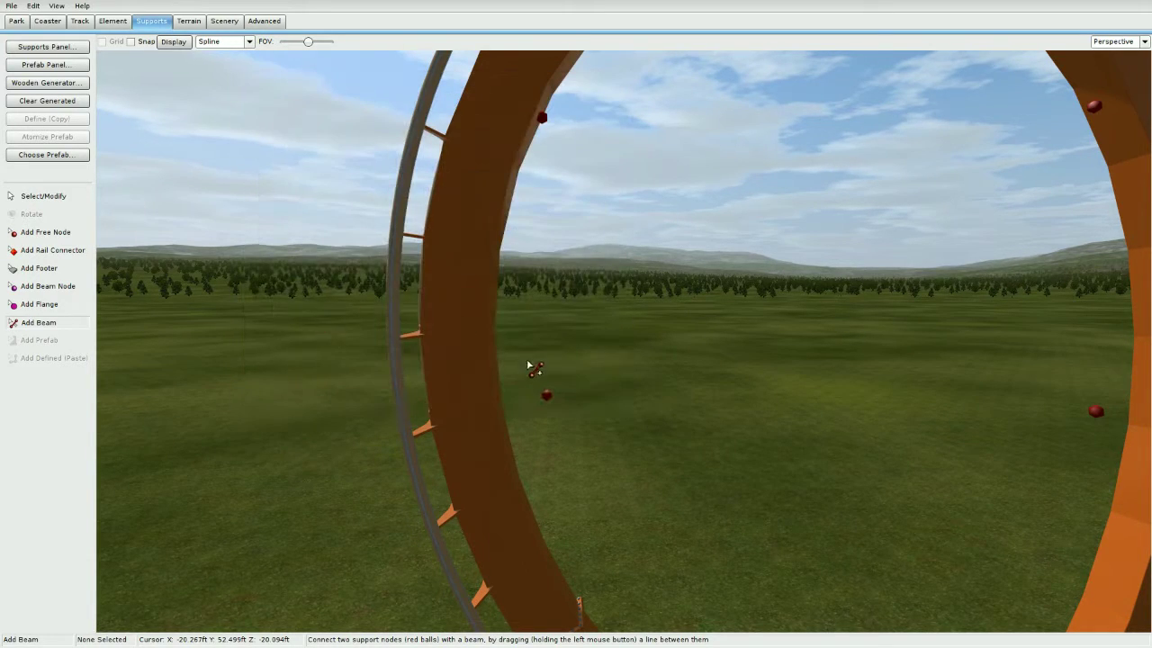
Connect the lower and upper free nodes on one side with a beam, previewing it by freezing and unfreezing the coaster
drag(547, 394, 547, 115)
click(48, 21)
click(72, 220)
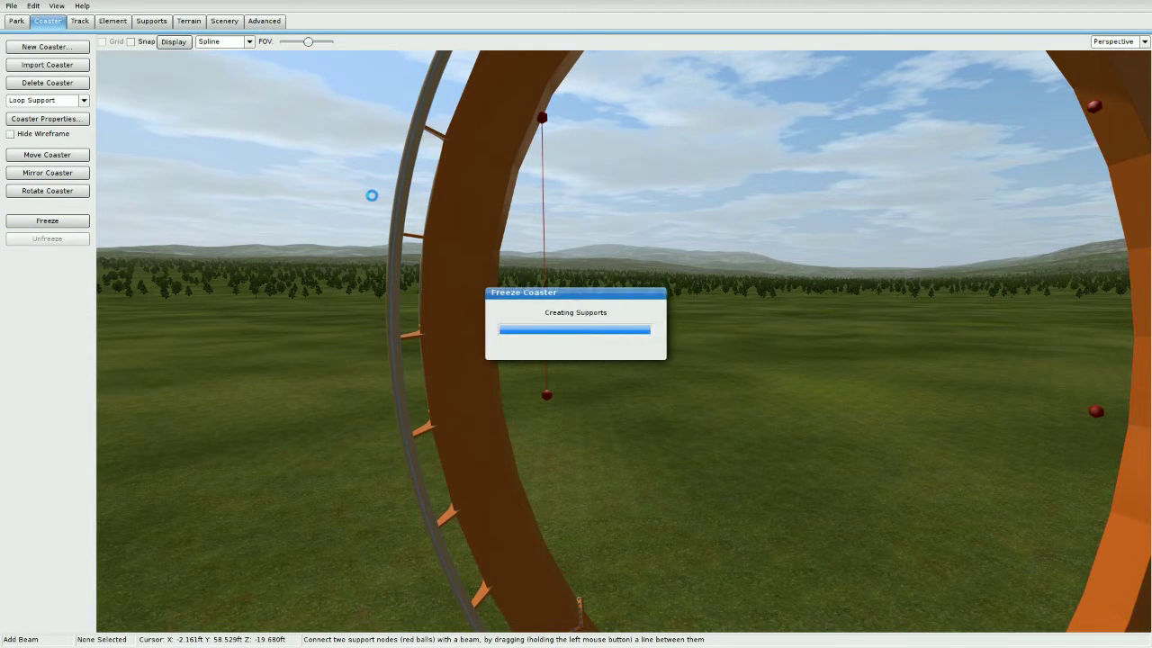
right_drag(362, 186, 362, 238)
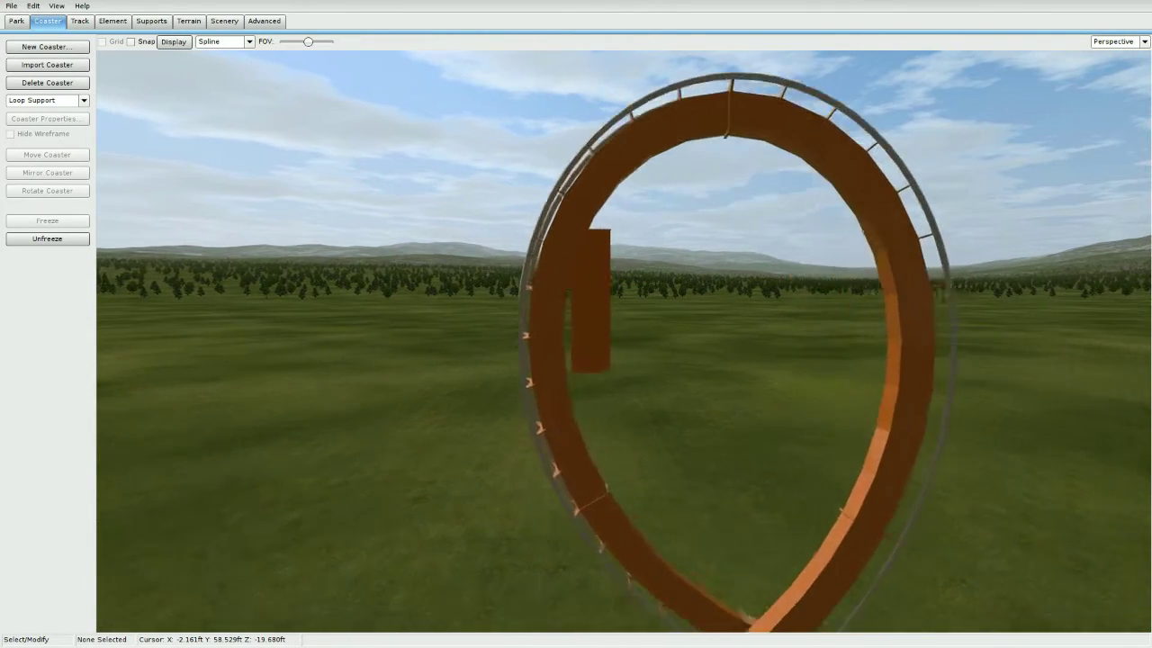
click(74, 241)
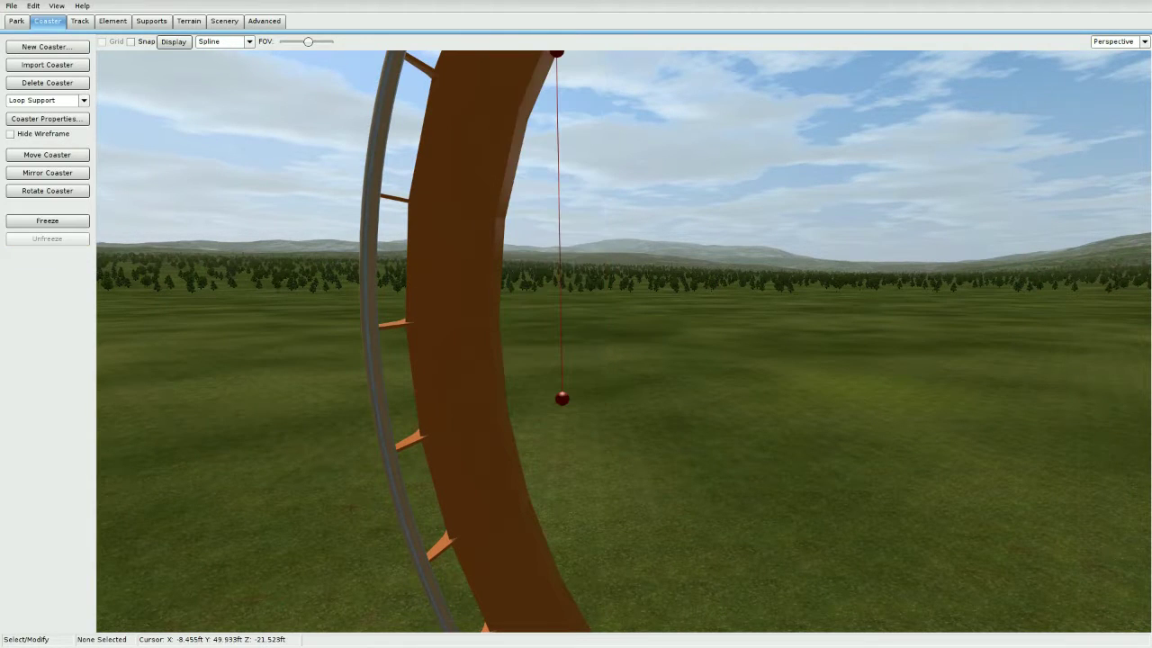
Move the beam with its two nodes, and the two opposite free nodes, slightly outward toward the spine in the front view
right_drag(621, 342, 621, 459)
drag(447, 203, 669, 490)
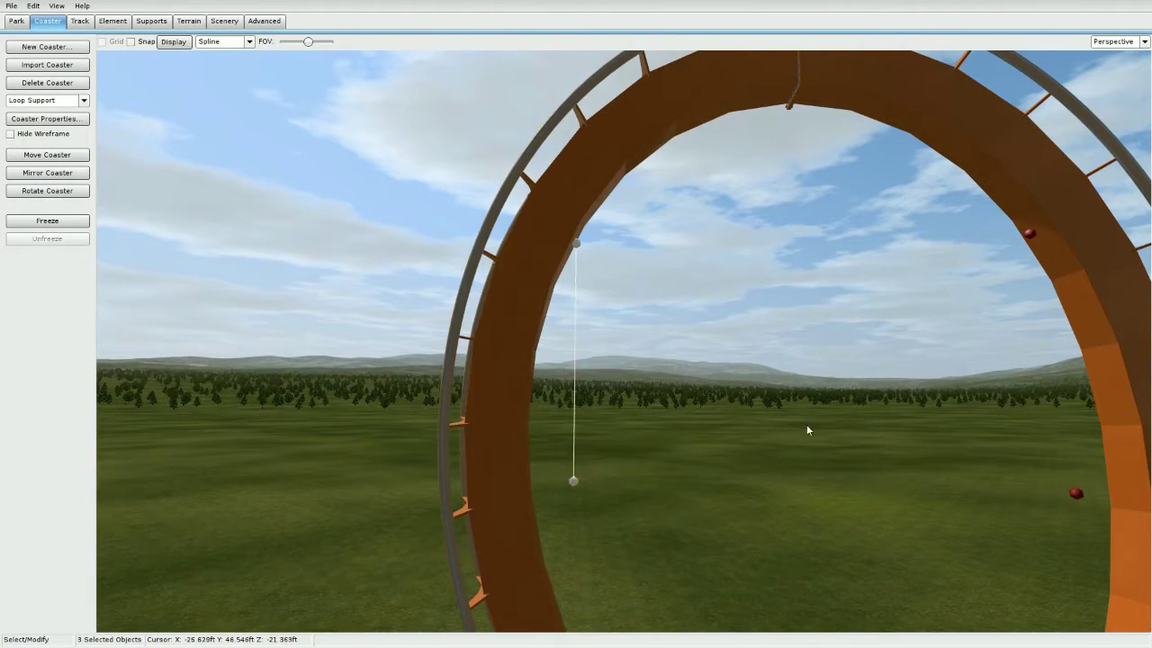
click(1135, 43)
click(1113, 67)
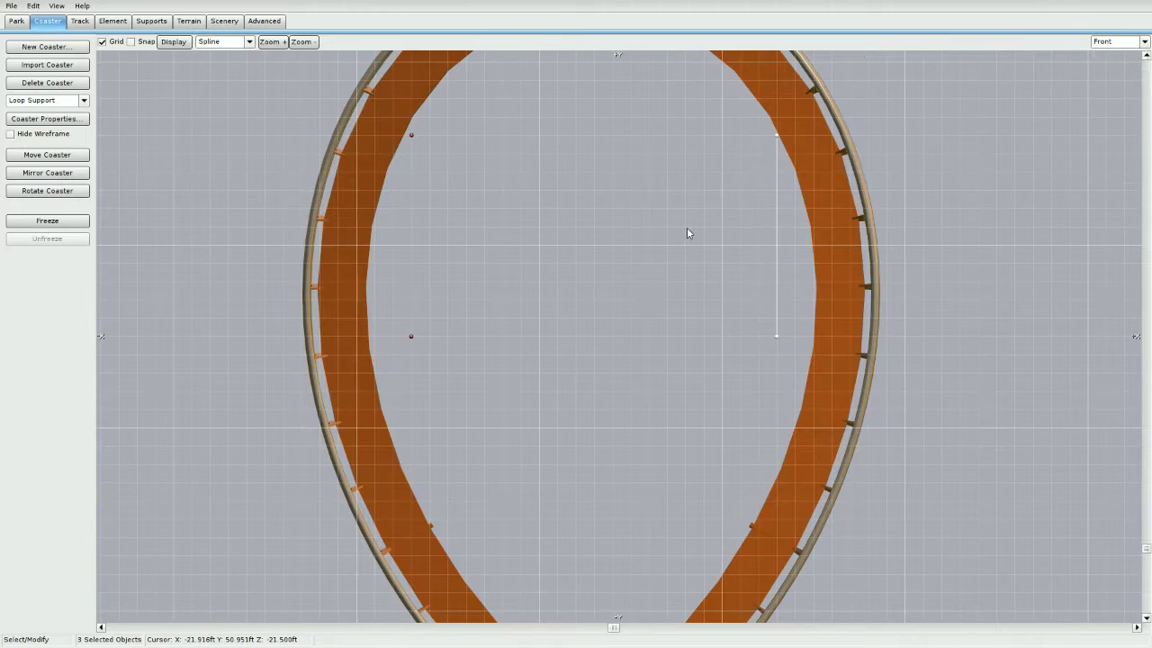
drag(652, 368, 666, 367)
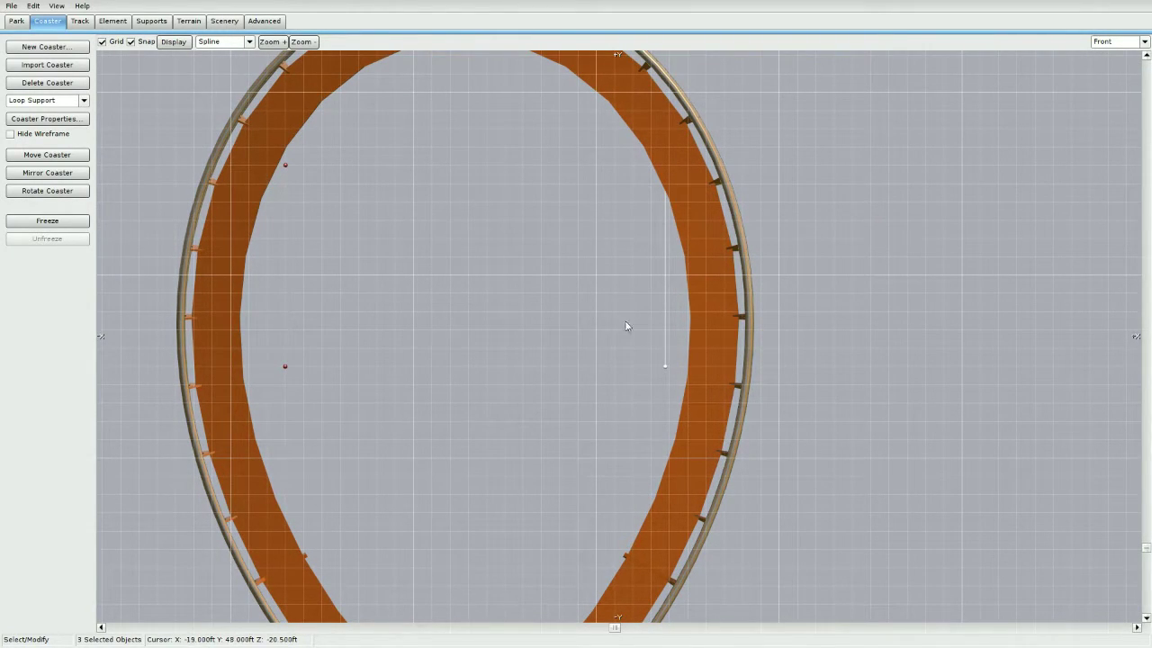
drag(667, 366, 663, 367)
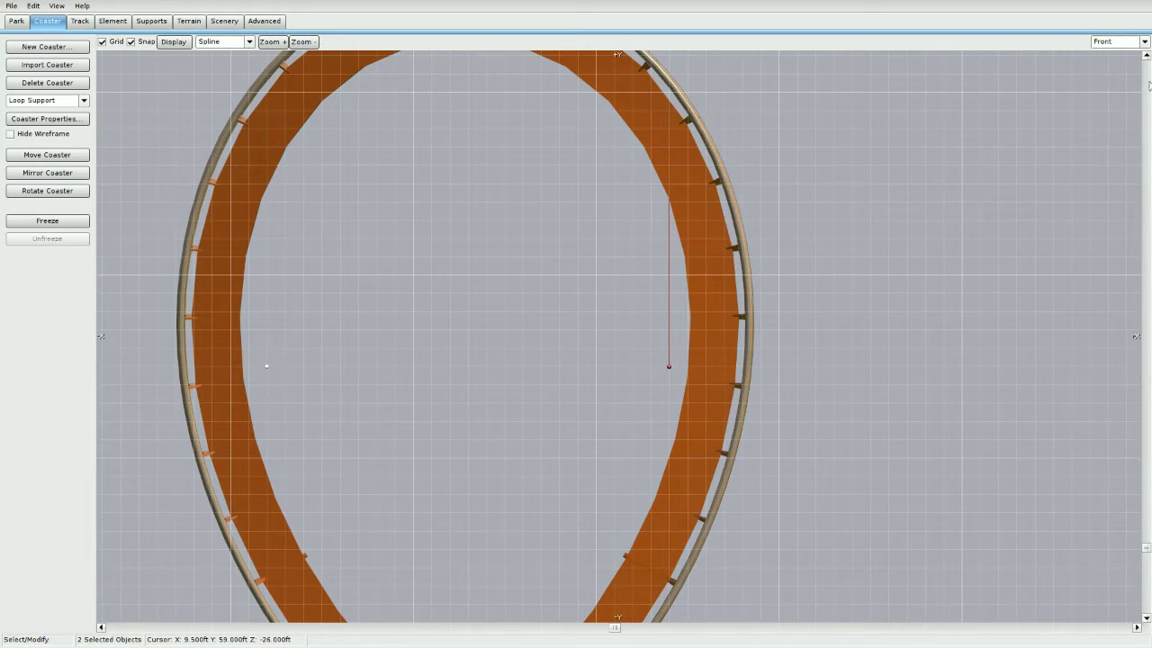
Freeze the coaster, examine how the beam meets the loop's spine in perspective, and unfreeze it
click(1120, 41)
click(1123, 100)
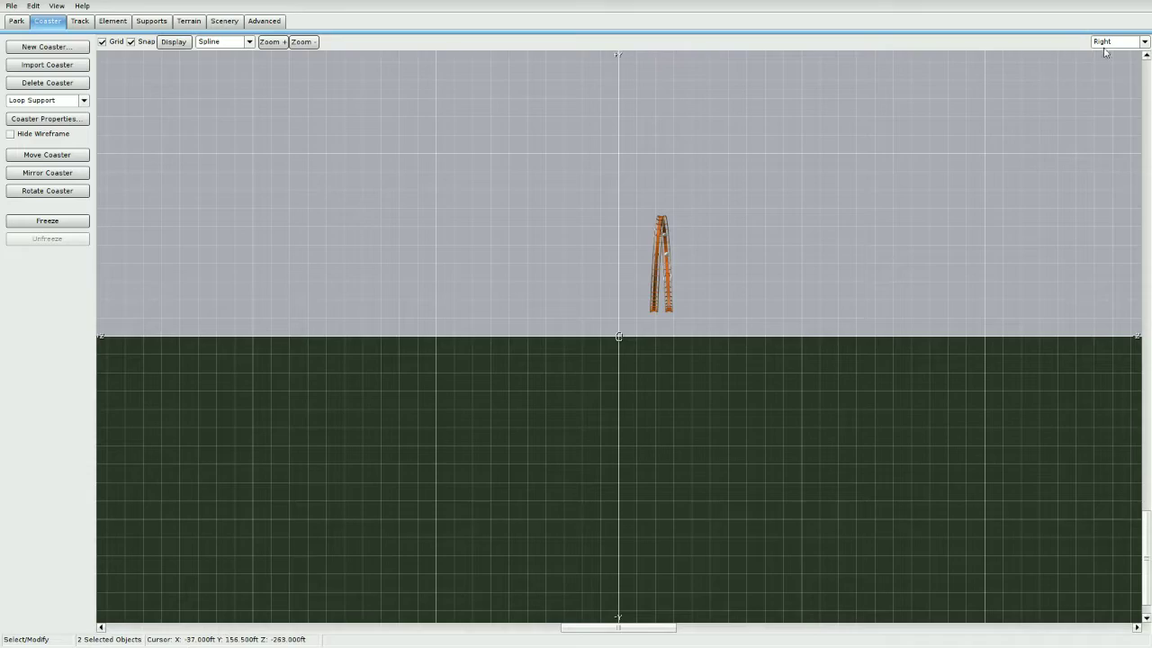
click(1105, 47)
click(1112, 101)
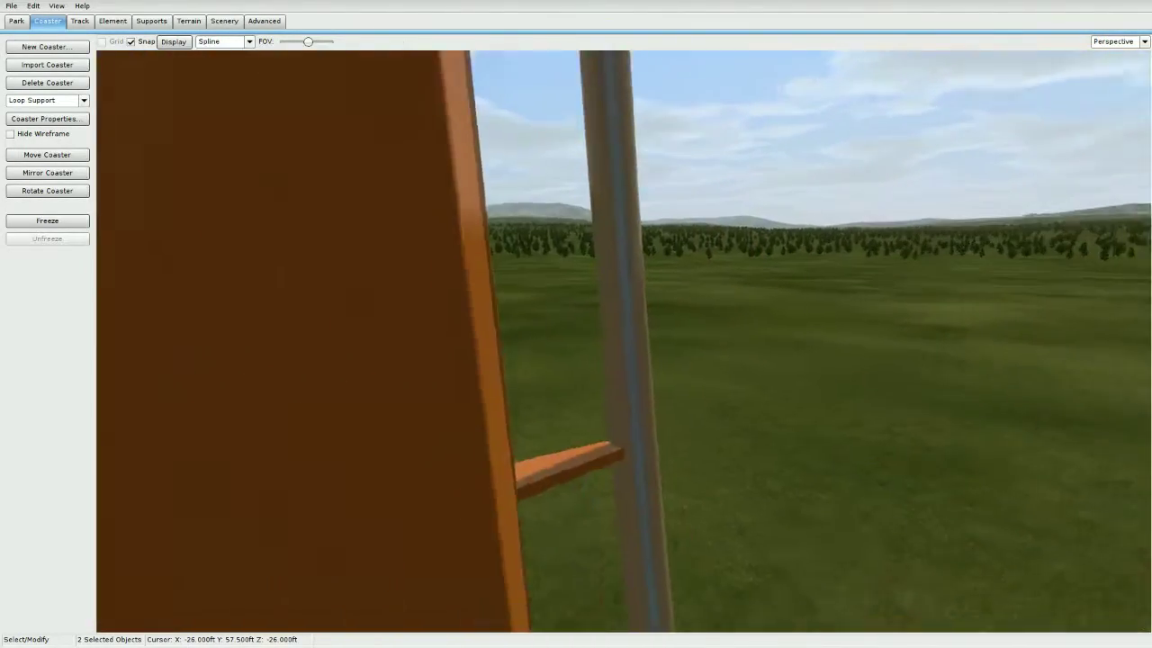
mouse_move(623, 340)
right_down()
mouse_move(575, 333)
mouse_move(630, 335)
right_up()
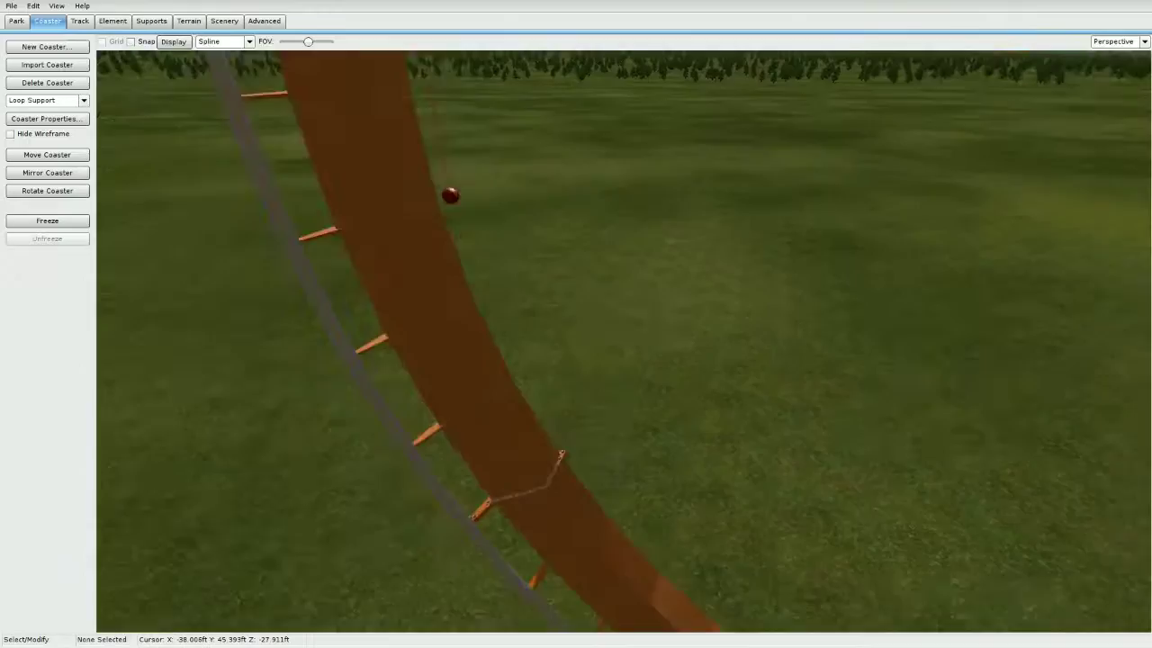
right_drag(645, 221, 585, 153)
click(47, 221)
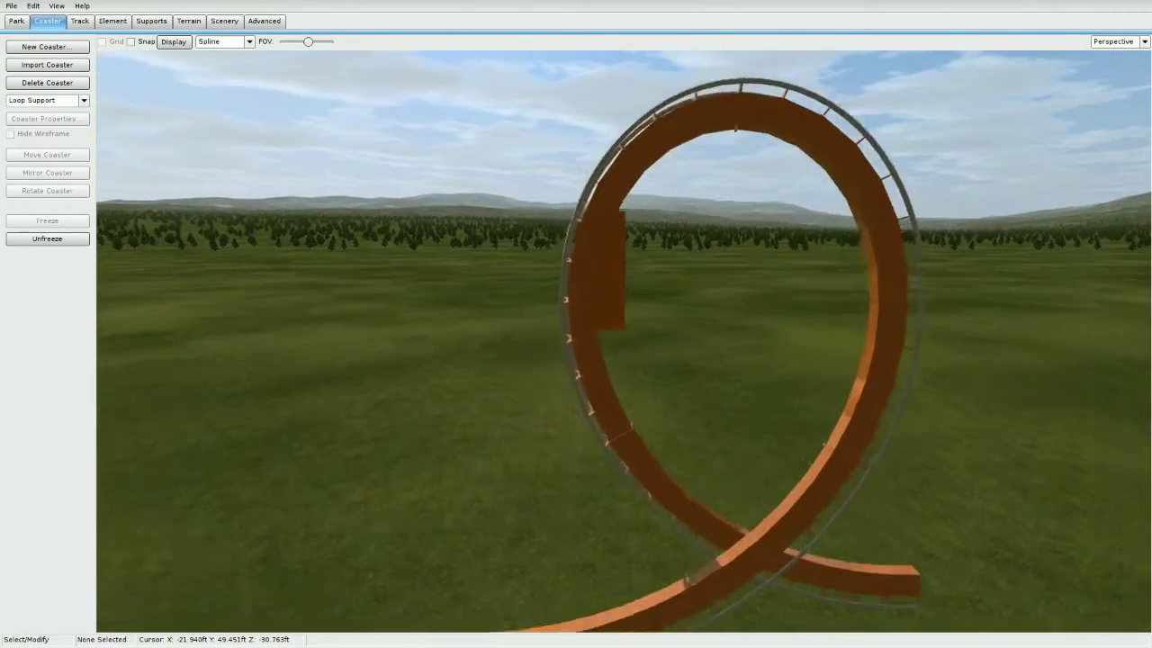
right_drag(624, 340, 864, 319)
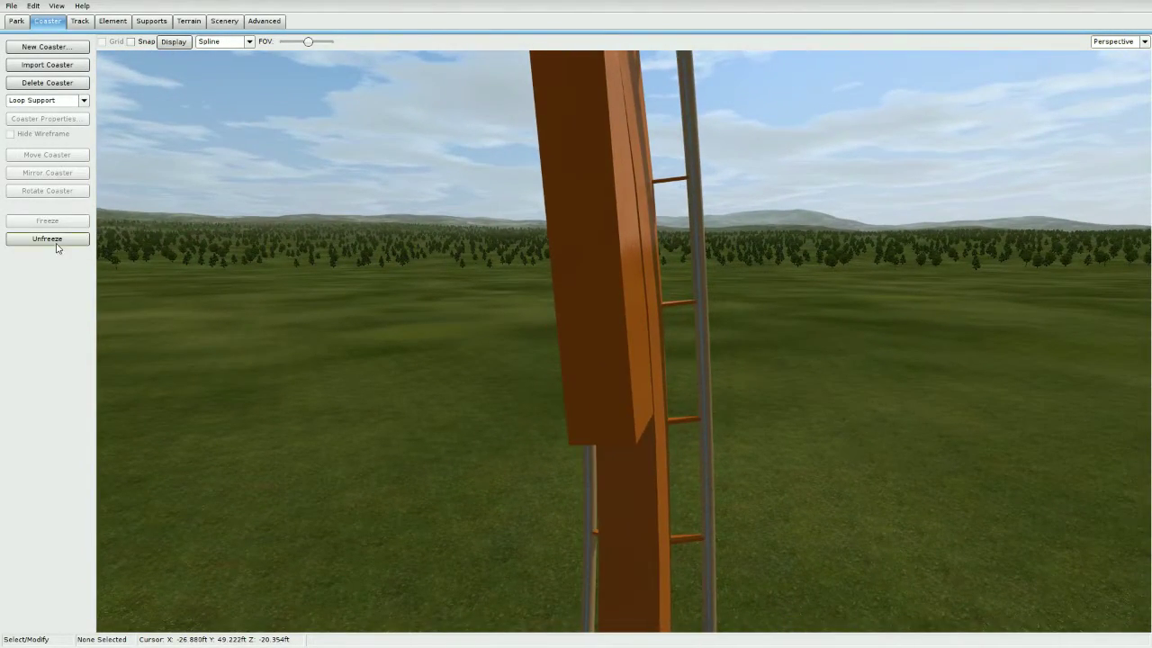
click(56, 240)
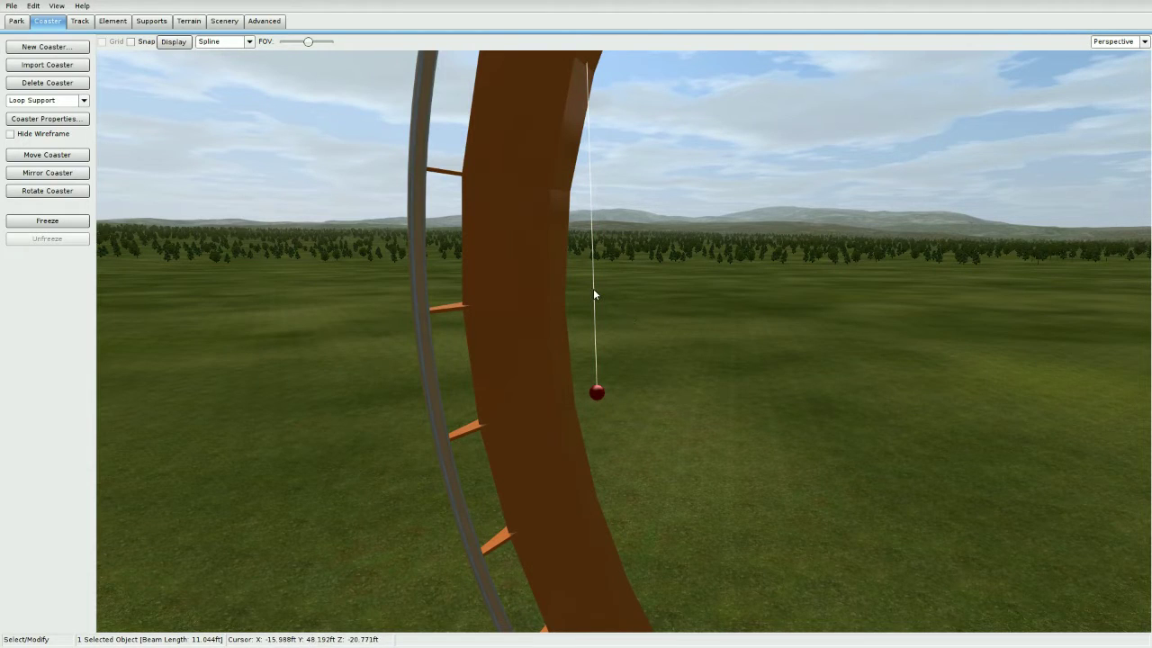
Try extending the beam with an extra length of 1 ft at its start
click(85, 25)
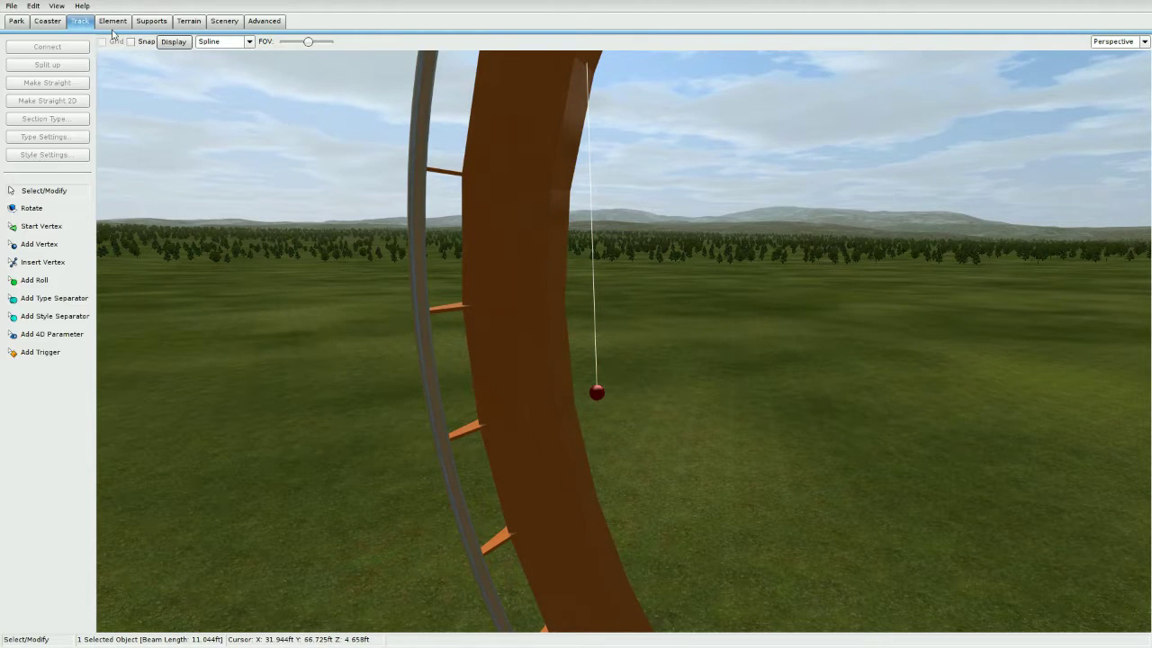
right_drag(596, 144, 409, 344)
scroll(410, 345, down, 4)
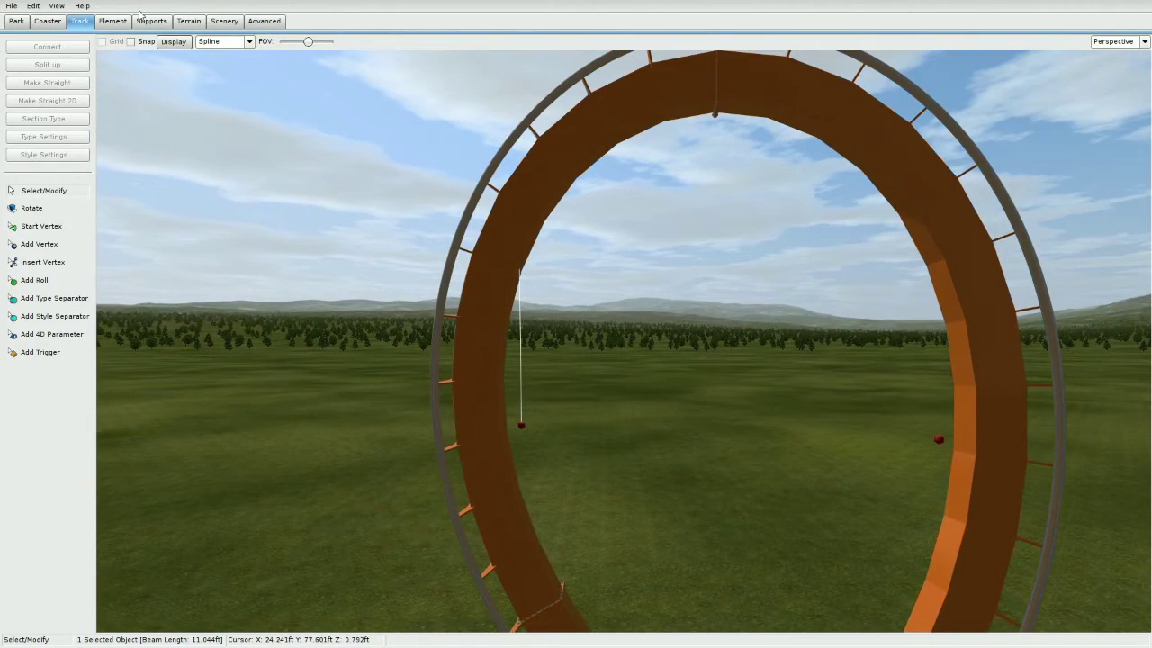
click(146, 21)
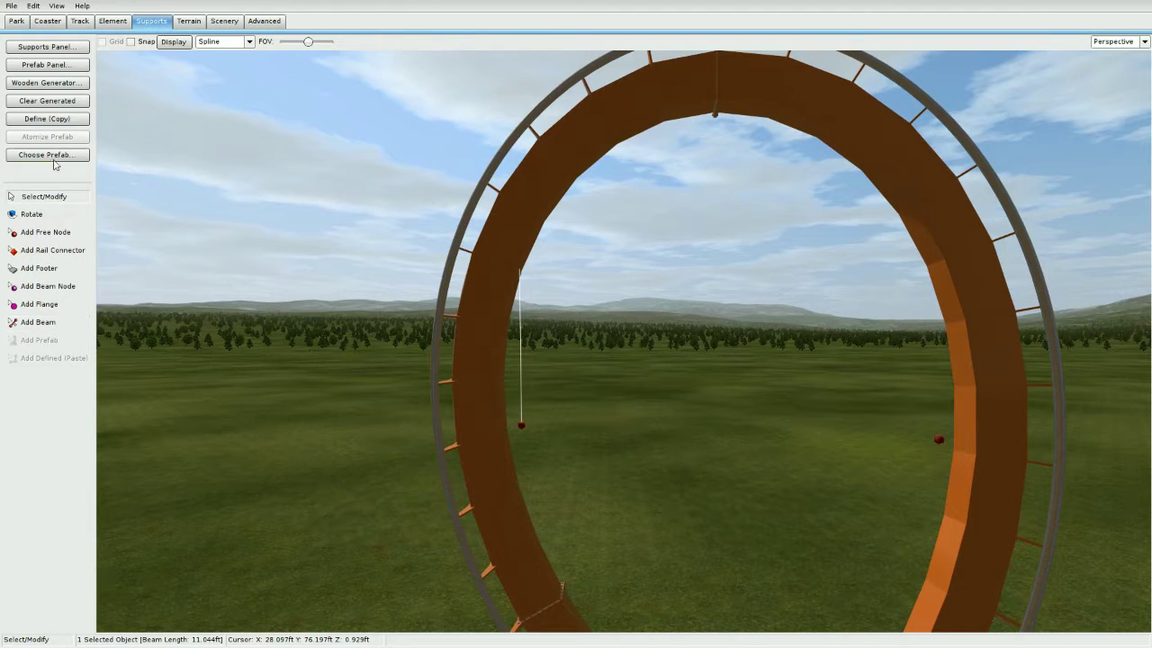
click(51, 49)
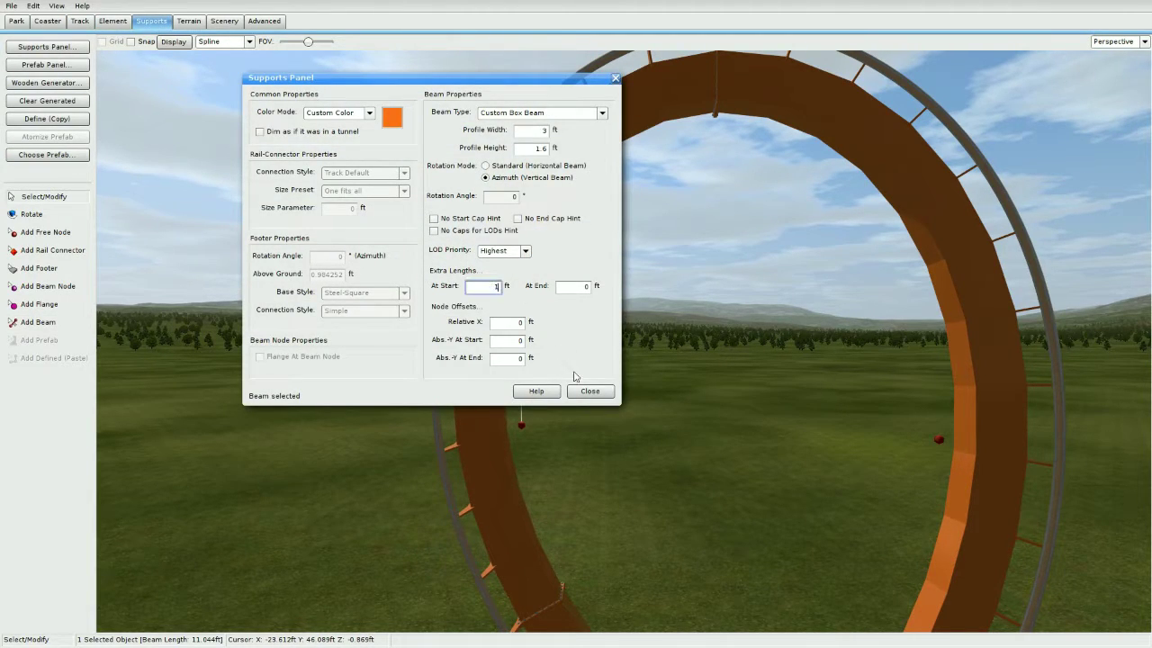
click(587, 392)
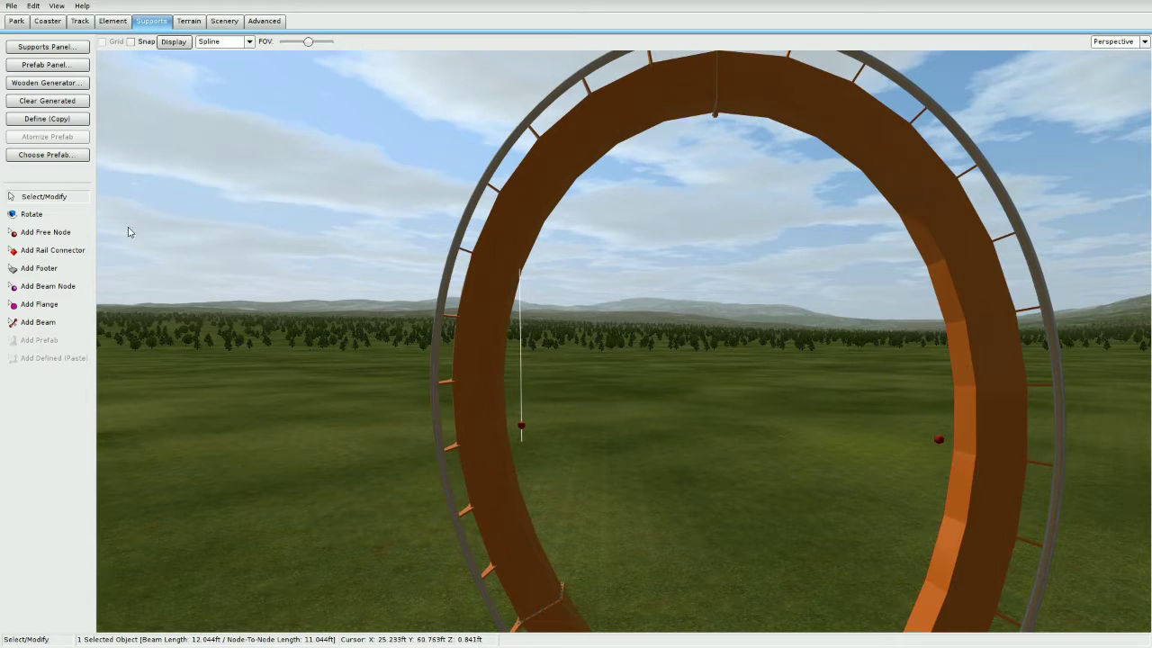
Set the beam's extra length at its end to 1 ft, and freeze and unfreeze the coaster to check it
click(49, 47)
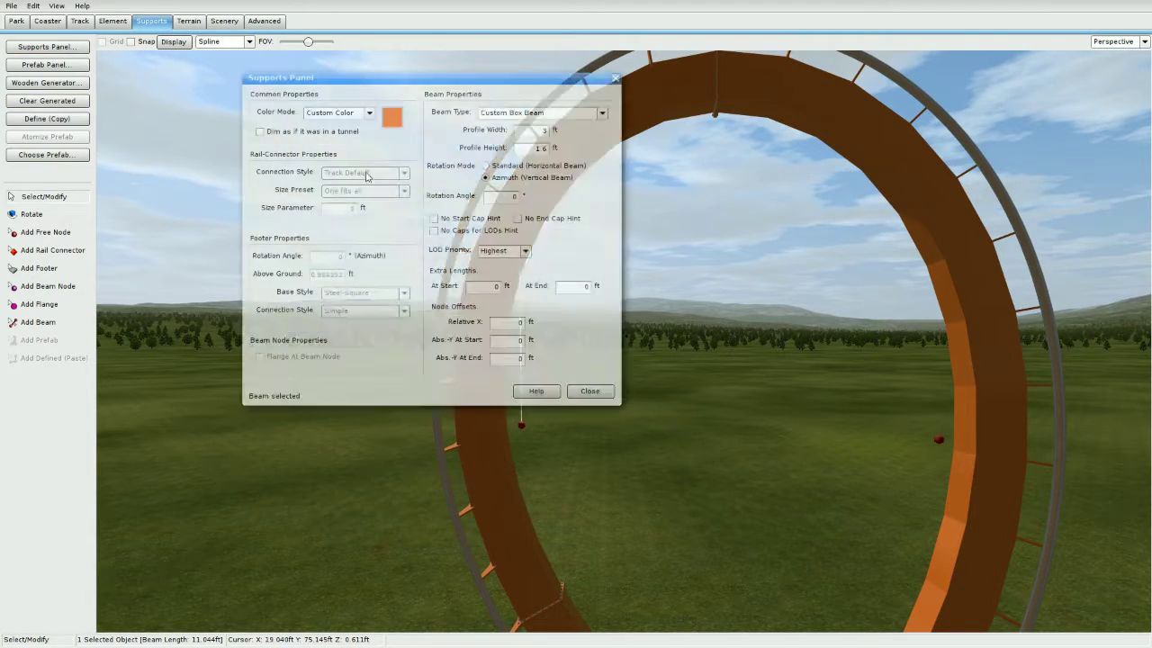
click(603, 391)
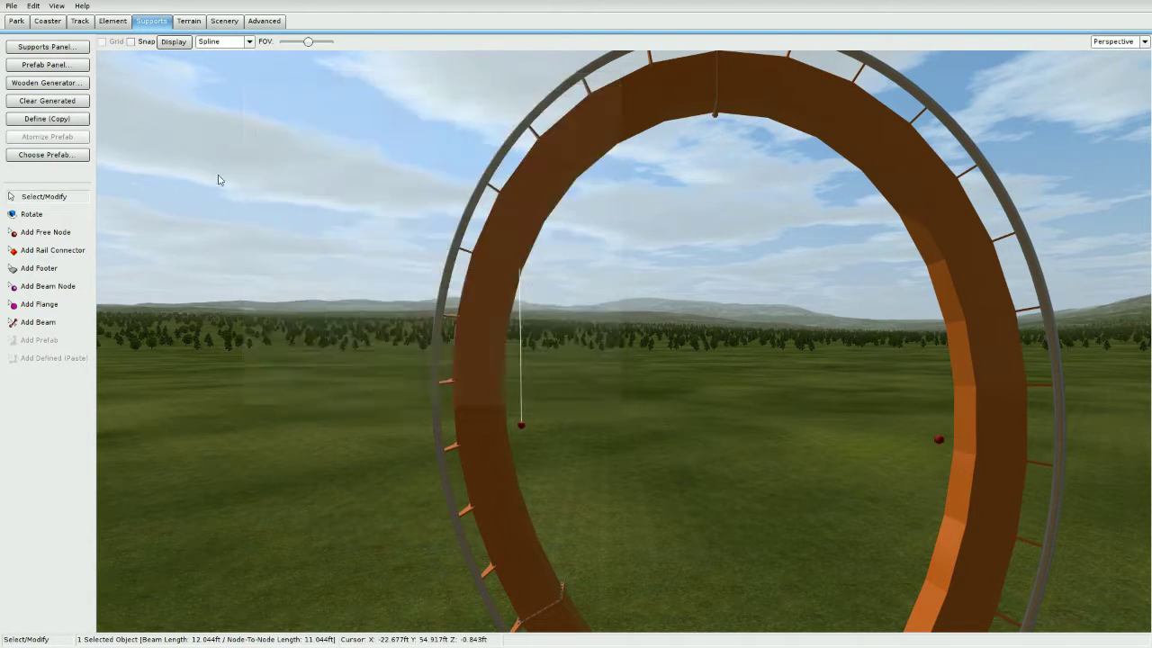
click(47, 21)
click(47, 221)
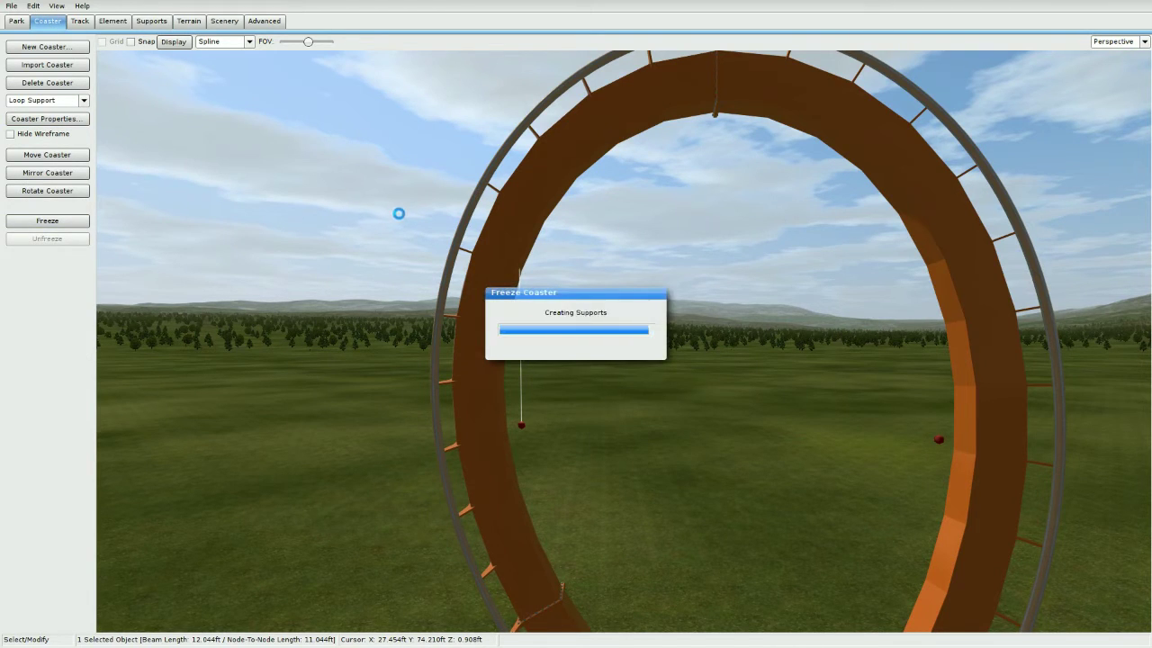
right_drag(391, 207, 390, 207)
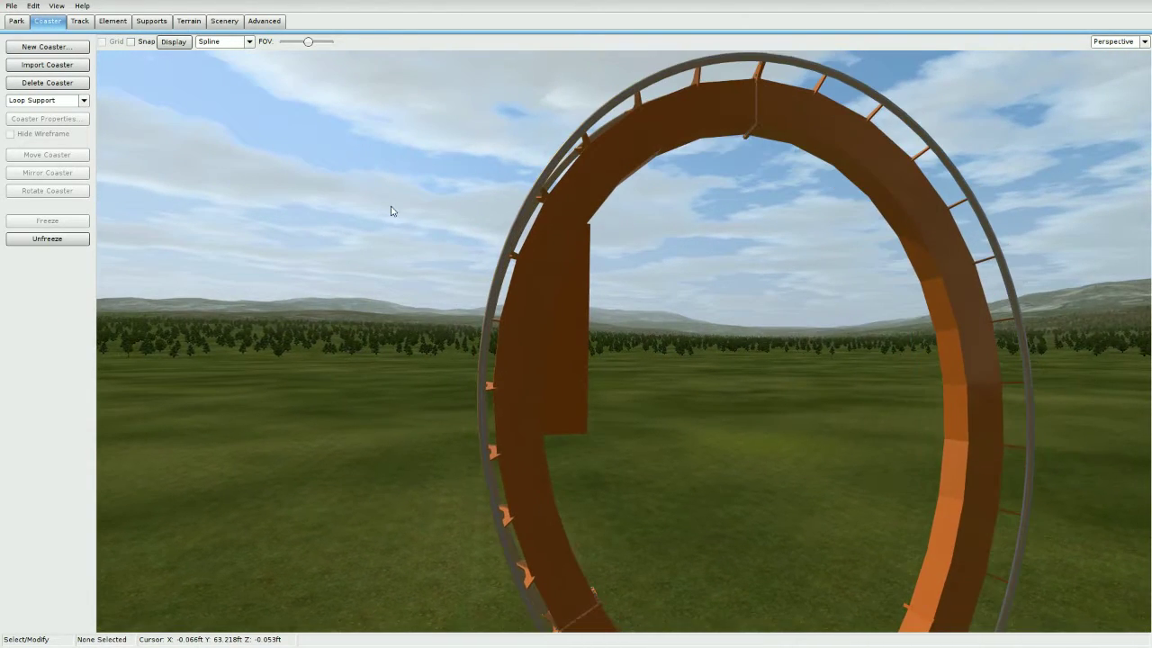
click(80, 237)
click(52, 50)
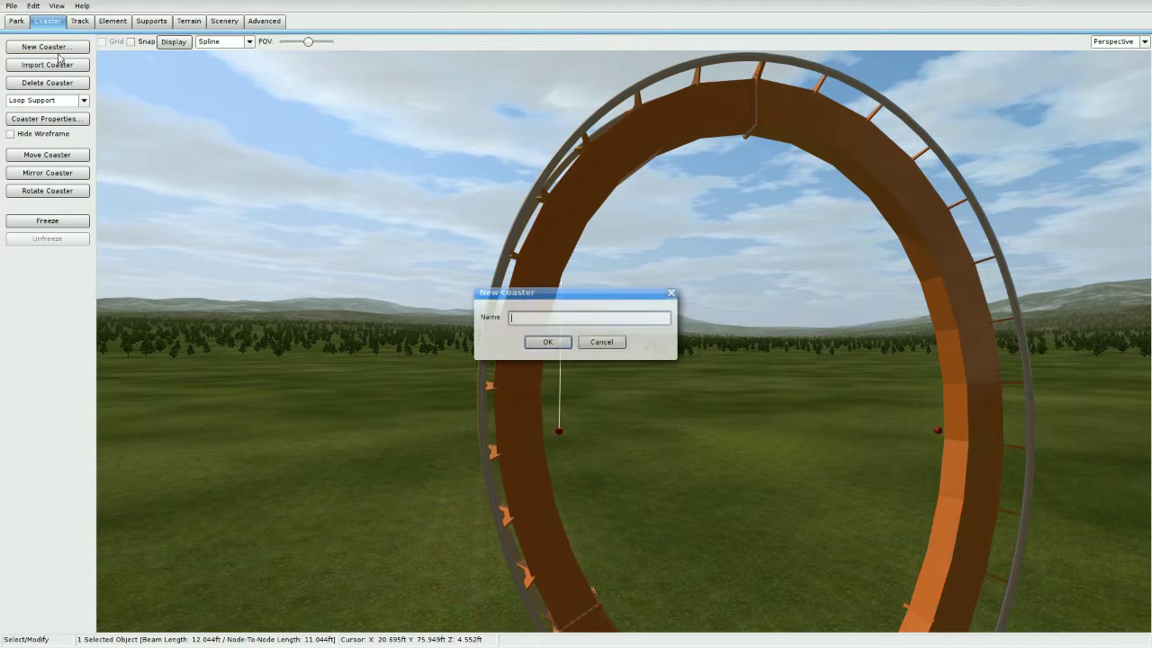
Increase the beam's extra length at its end so the beam is 12.544 ft long
click(675, 290)
click(149, 18)
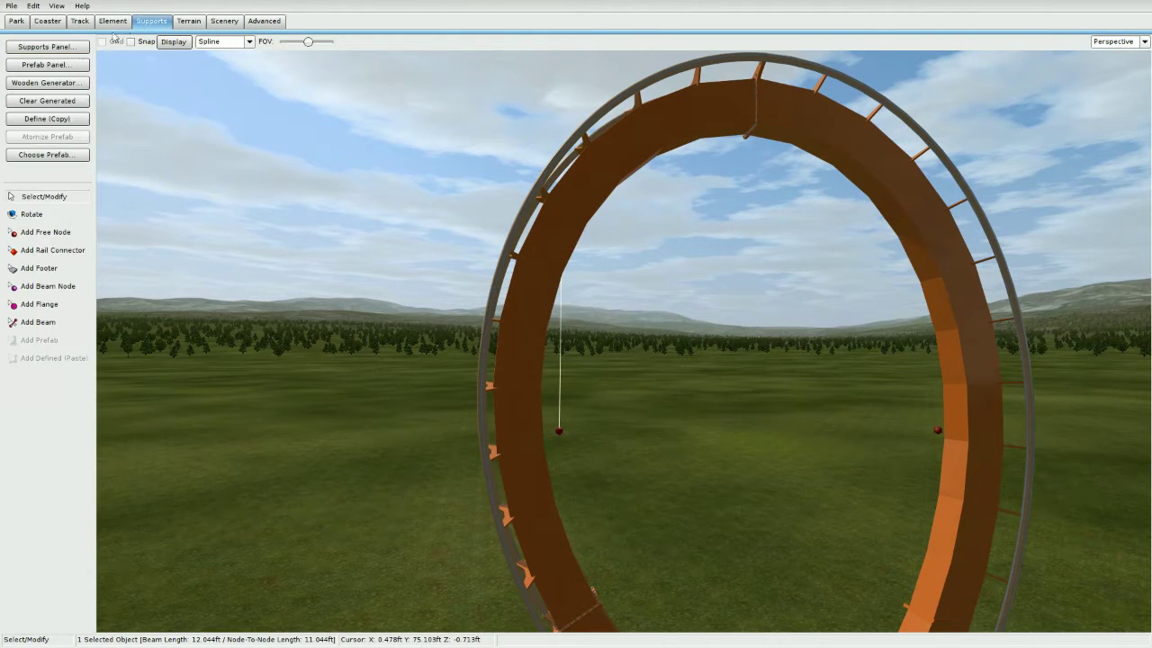
click(65, 49)
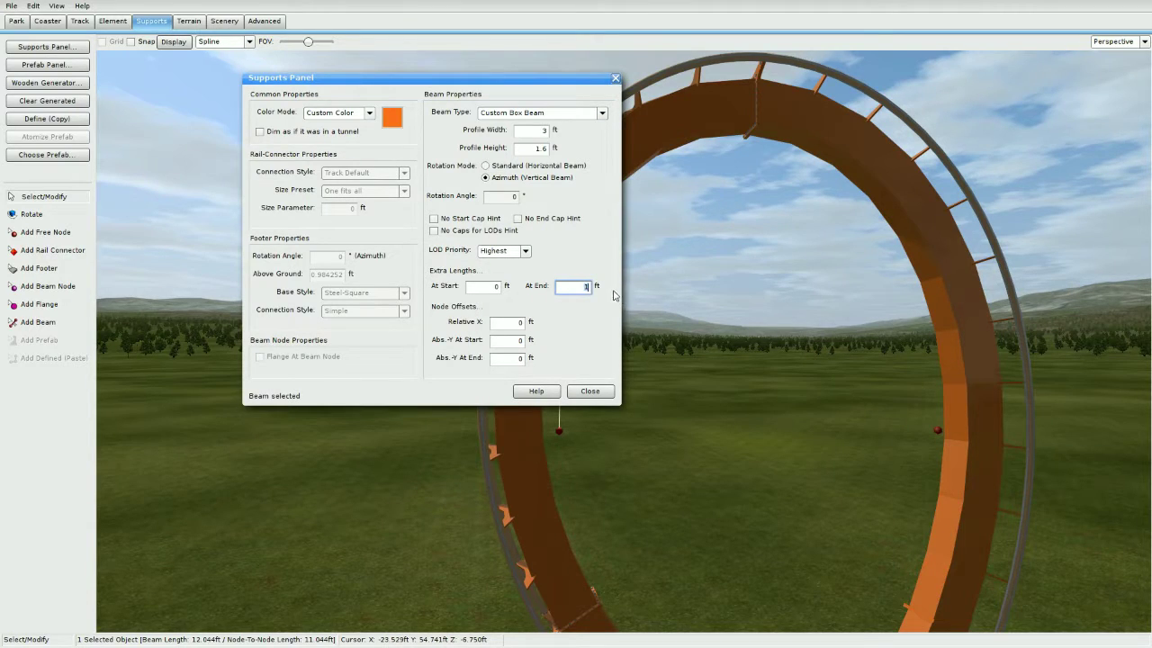
click(586, 392)
Freeze the Loop Support coaster, examine how both ends of the lengthened beam meet the loop's spine, and unfreeze it
click(54, 22)
click(73, 220)
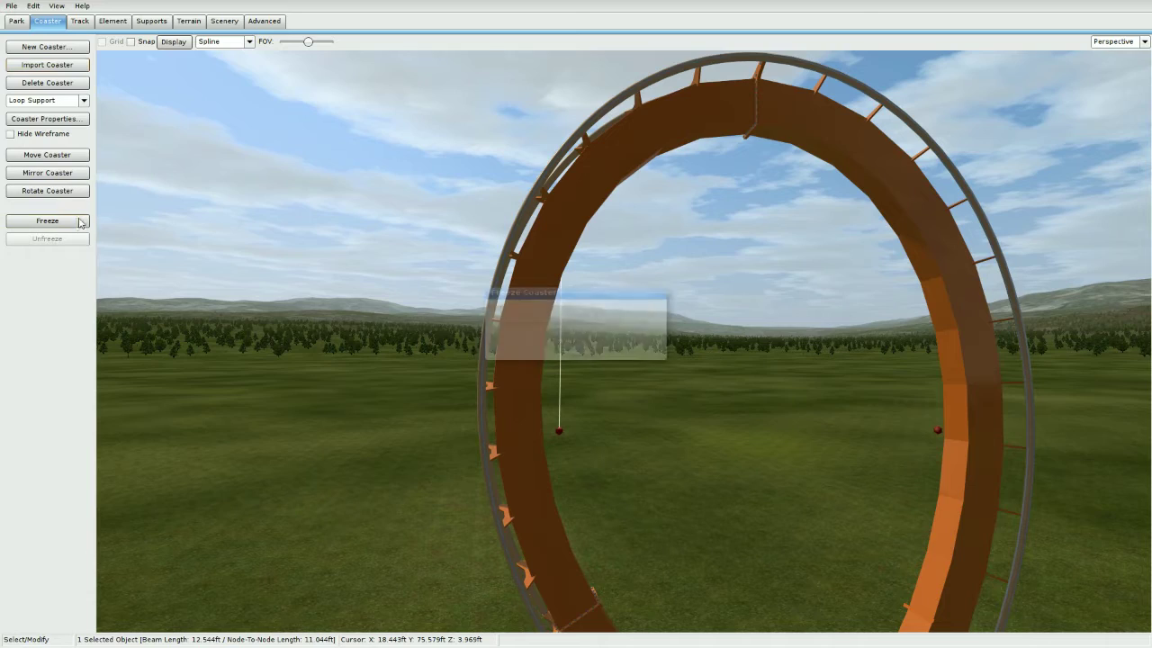
key(s)
right_drag(502, 154, 621, 184)
key(w)
scroll(501, 160, up, 5)
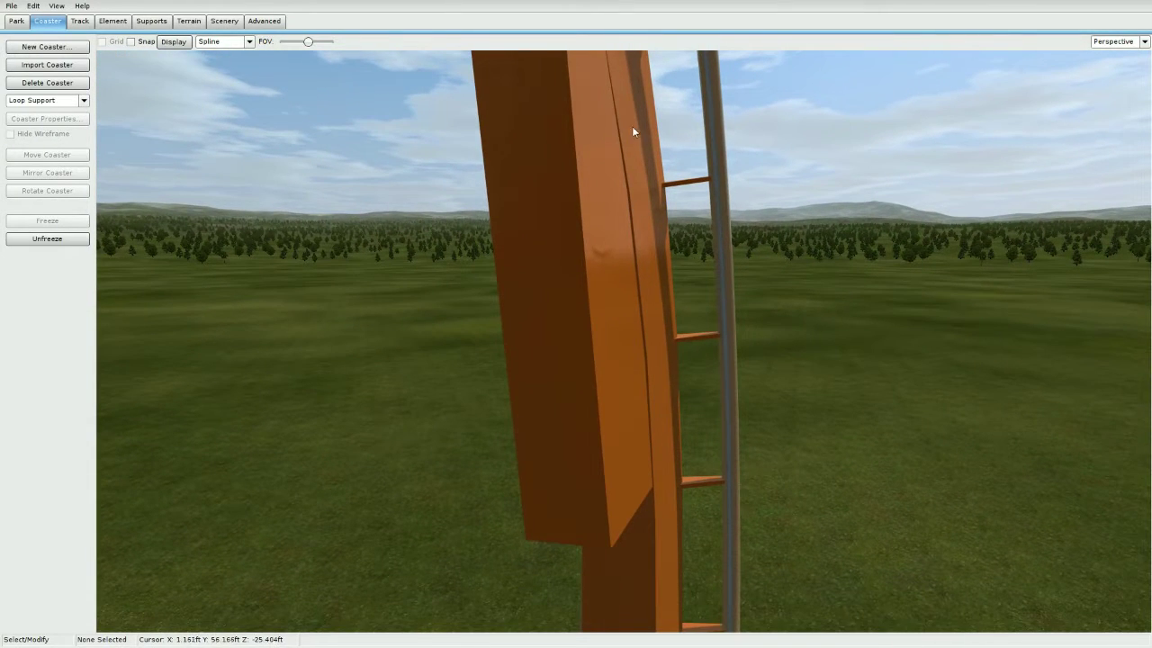
right_drag(638, 246, 635, 185)
key(s)
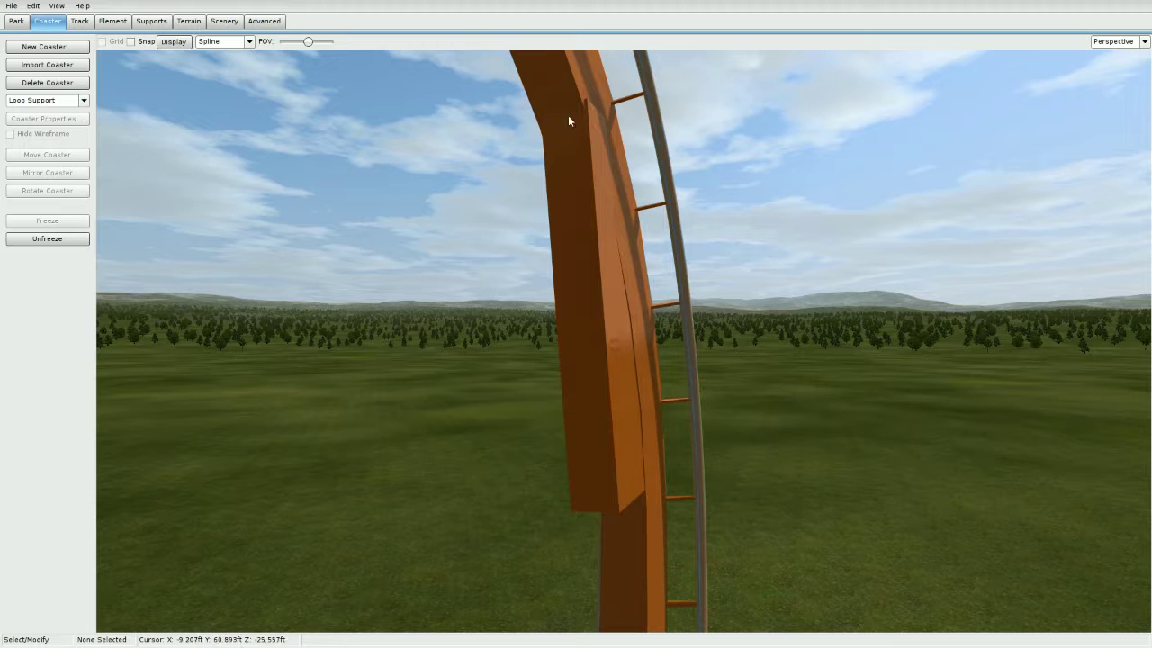
click(54, 240)
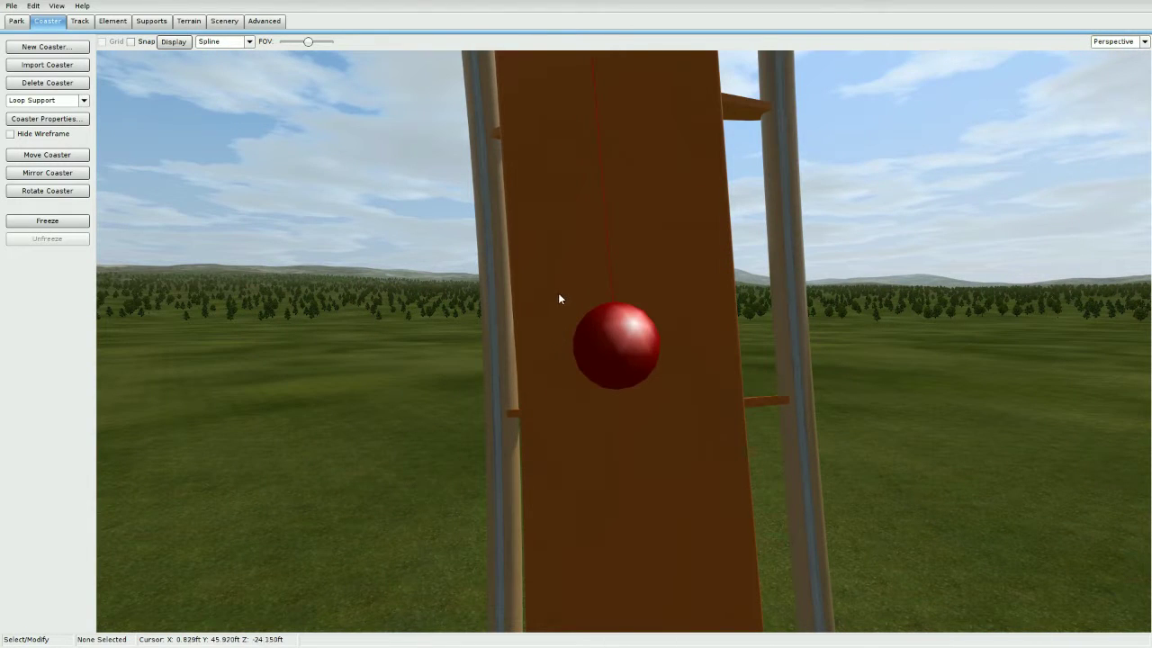
Examine the free nodes inside the loop, freeze the coaster, and inspect the box beams against the spine from near and far
click(642, 372)
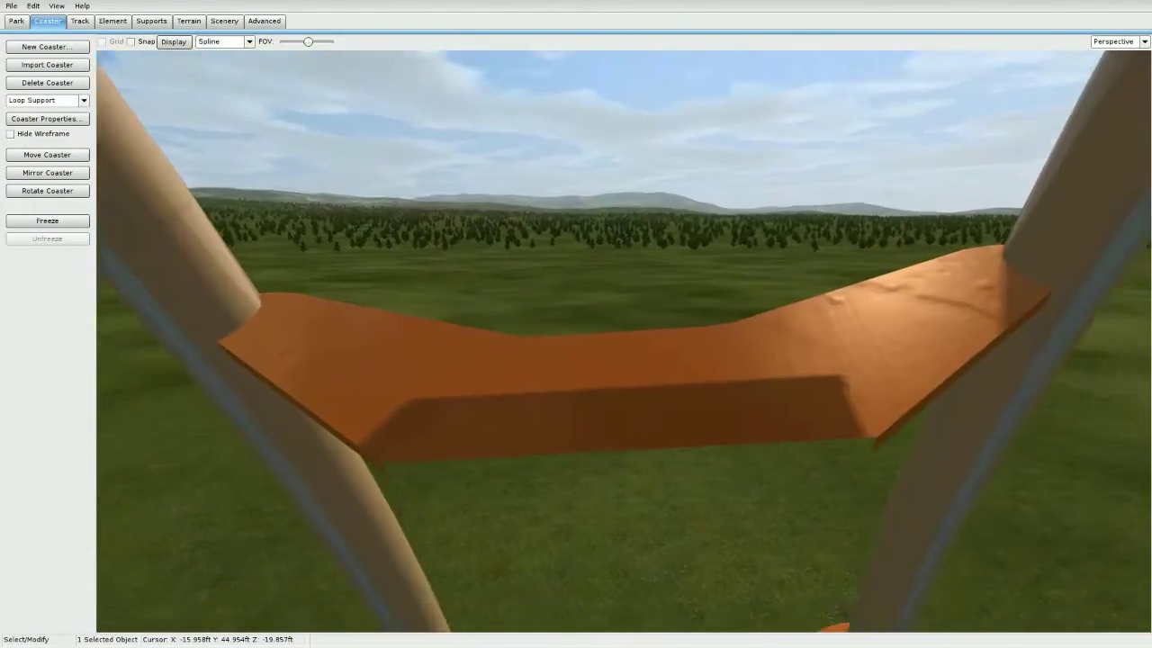
right_drag(696, 225, 696, 371)
click(625, 411)
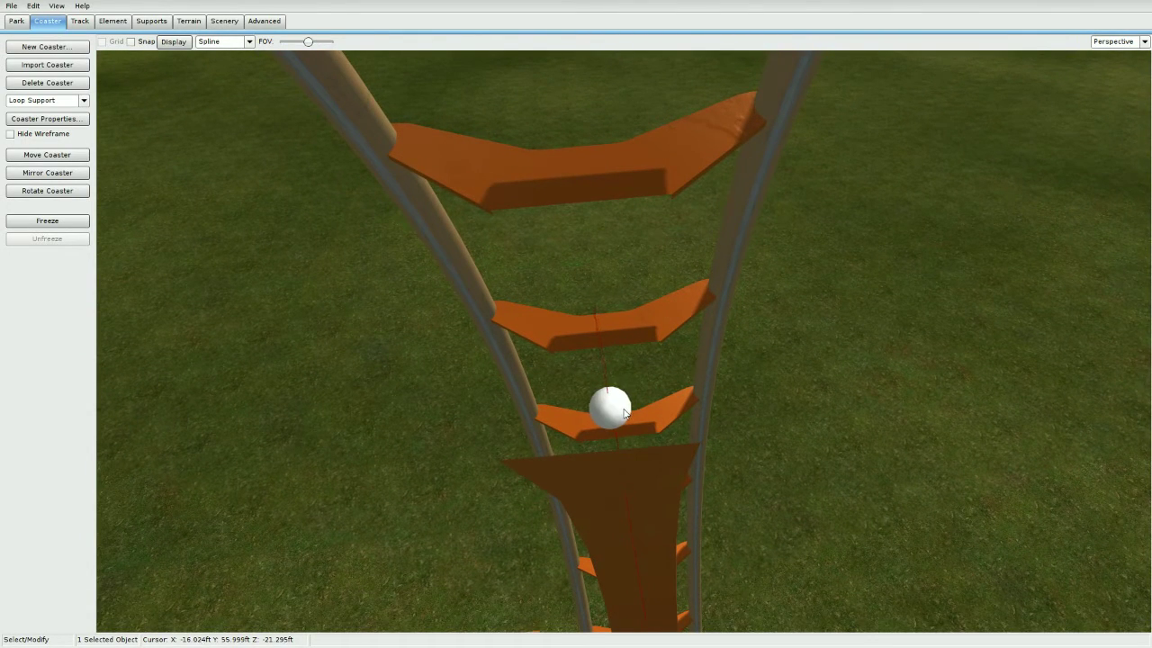
click(54, 220)
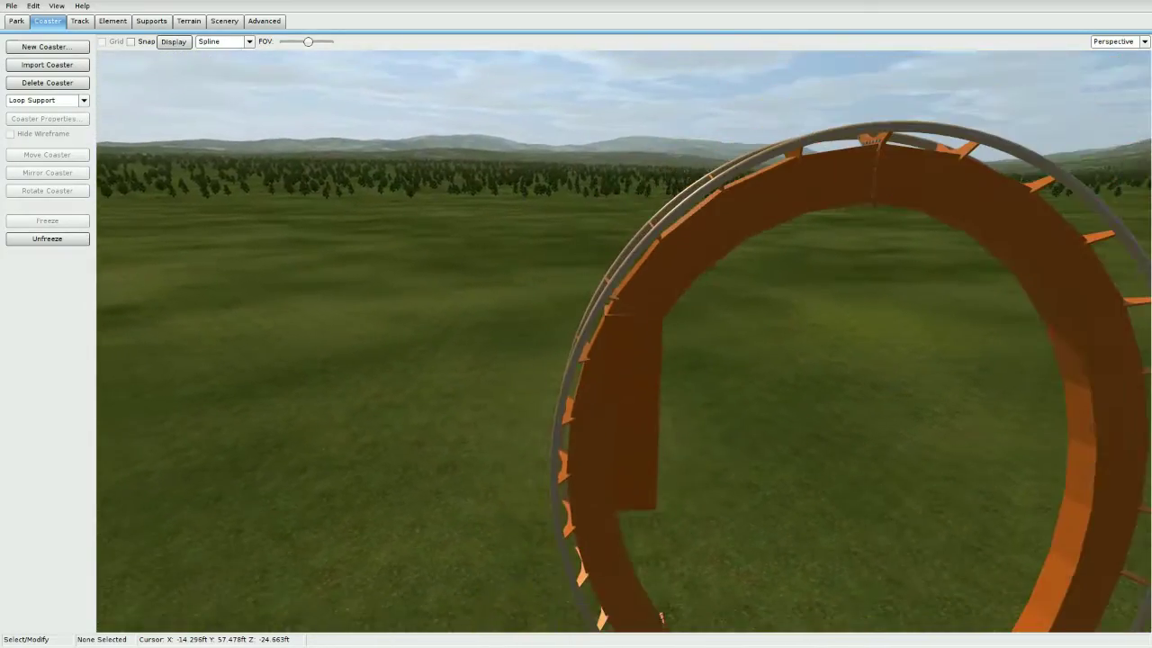
mouse_move(312, 240)
right_down()
mouse_move(360, 216)
mouse_move(337, 270)
mouse_move(312, 240)
right_up()
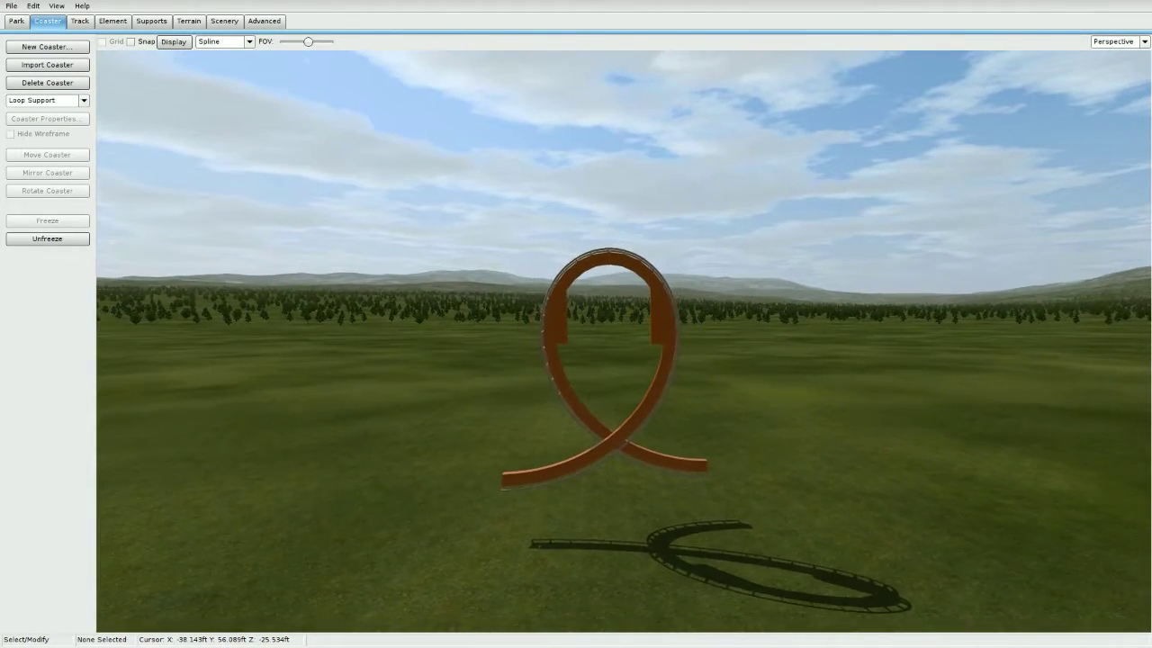
right_drag(457, 243, 458, 304)
drag(360, 184, 965, 431)
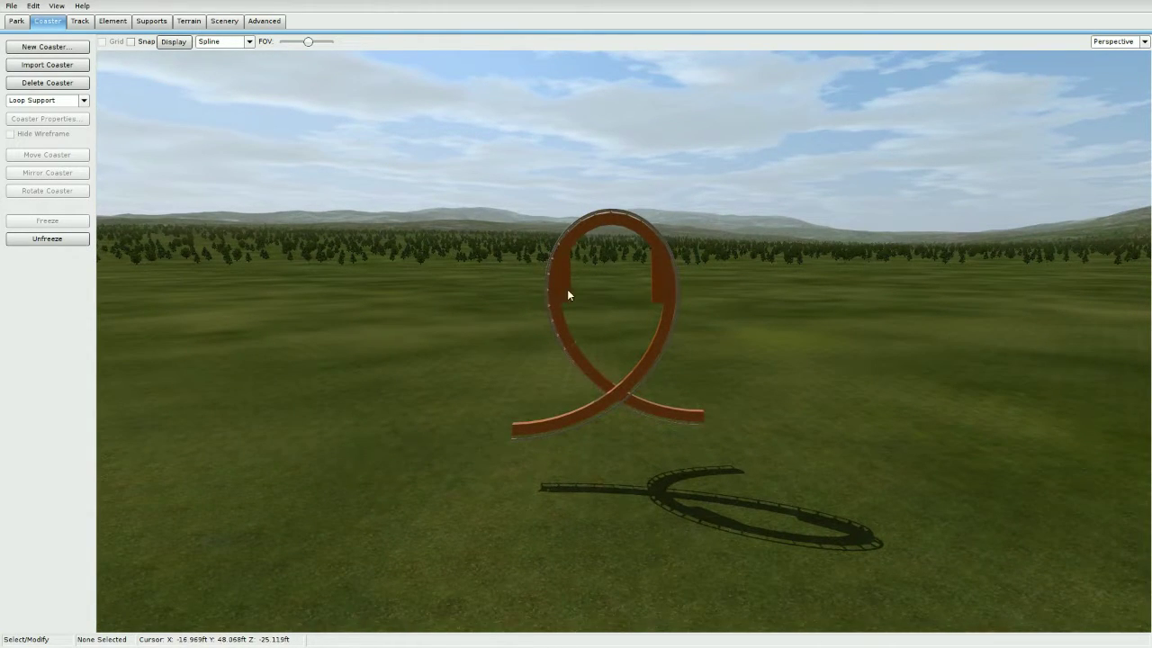
scroll(567, 291, up, 3)
right_drag(567, 290, 567, 259)
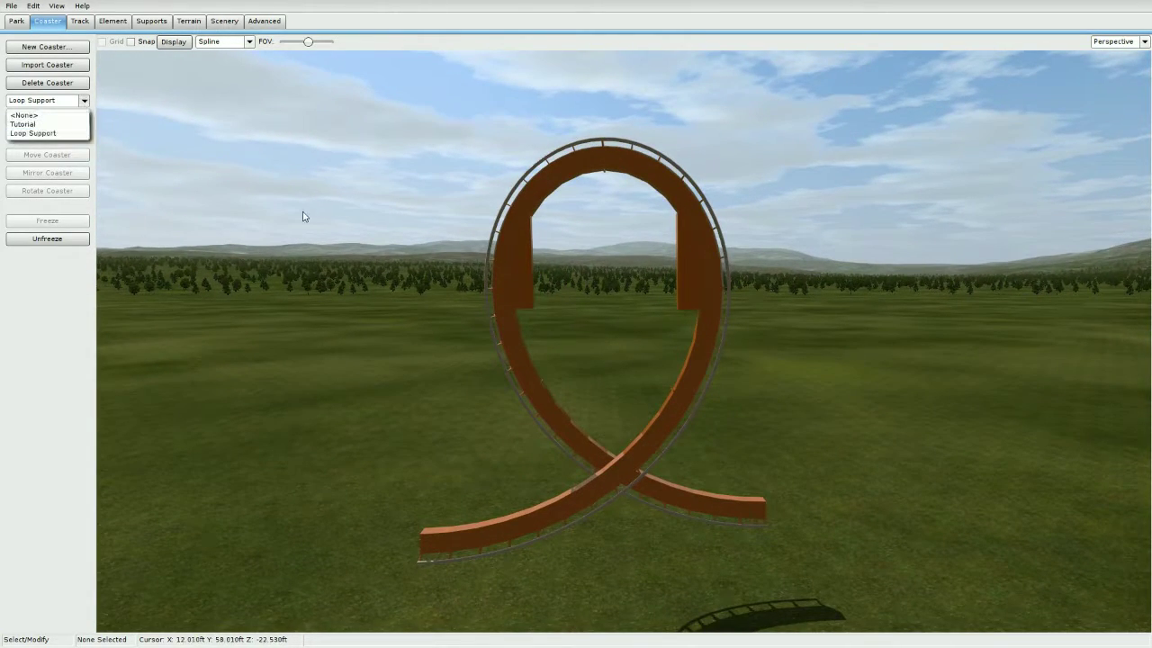
Switch to the Tutorial coaster, unfreeze it, and choose the Twisted Arc support prefab from the library
click(72, 239)
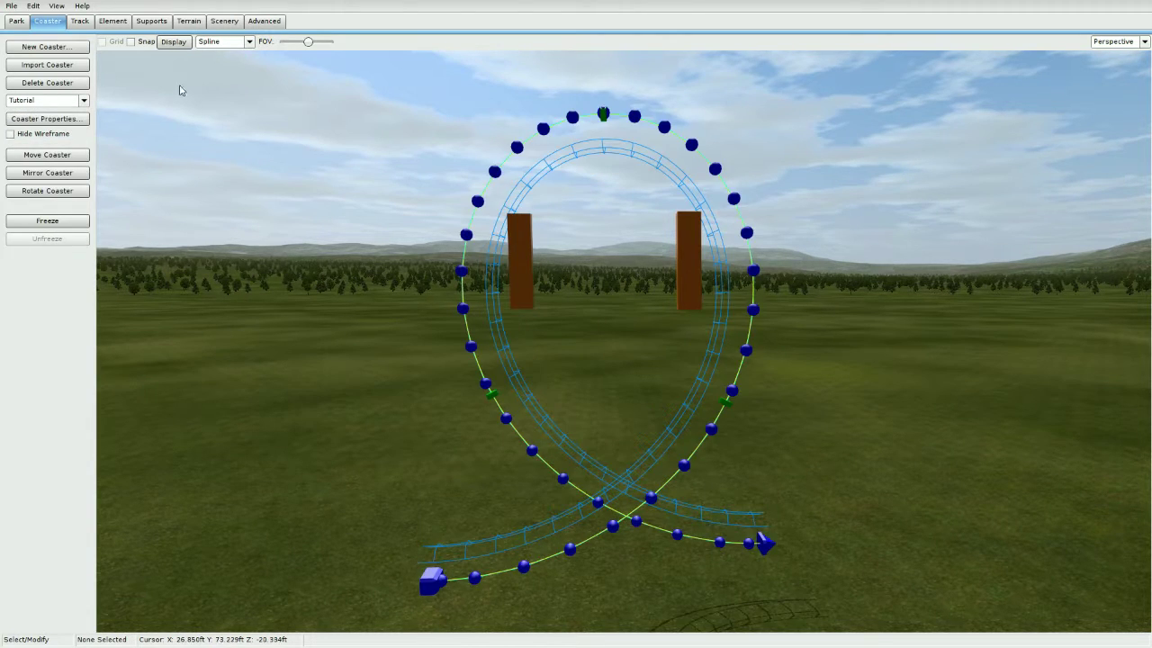
click(150, 21)
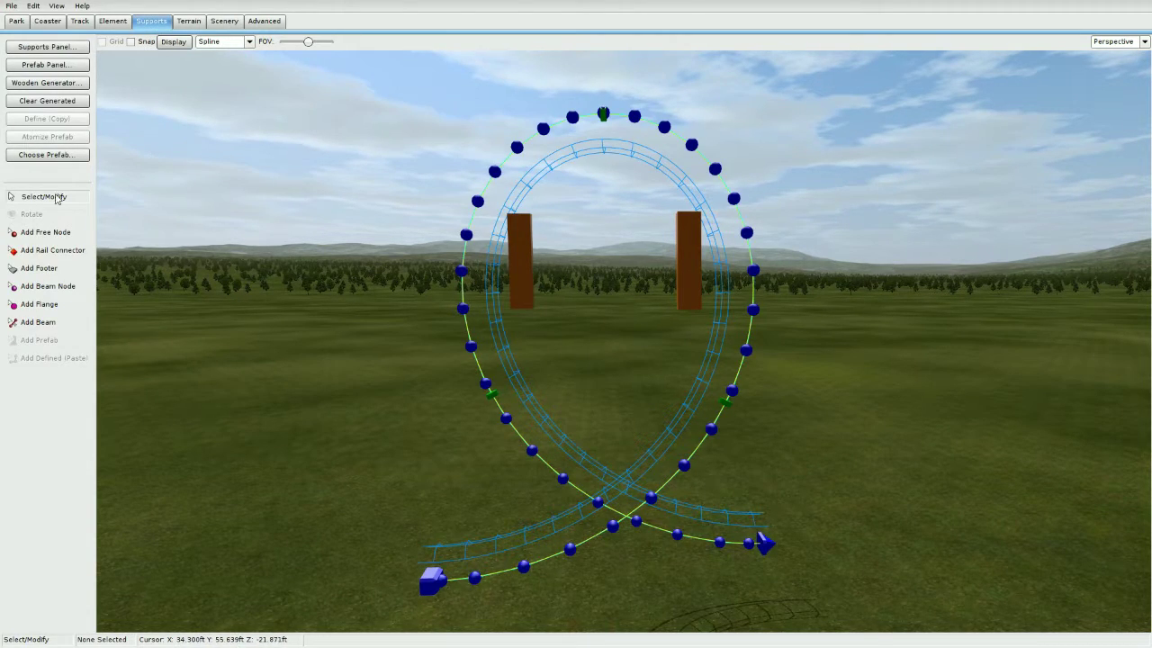
click(57, 64)
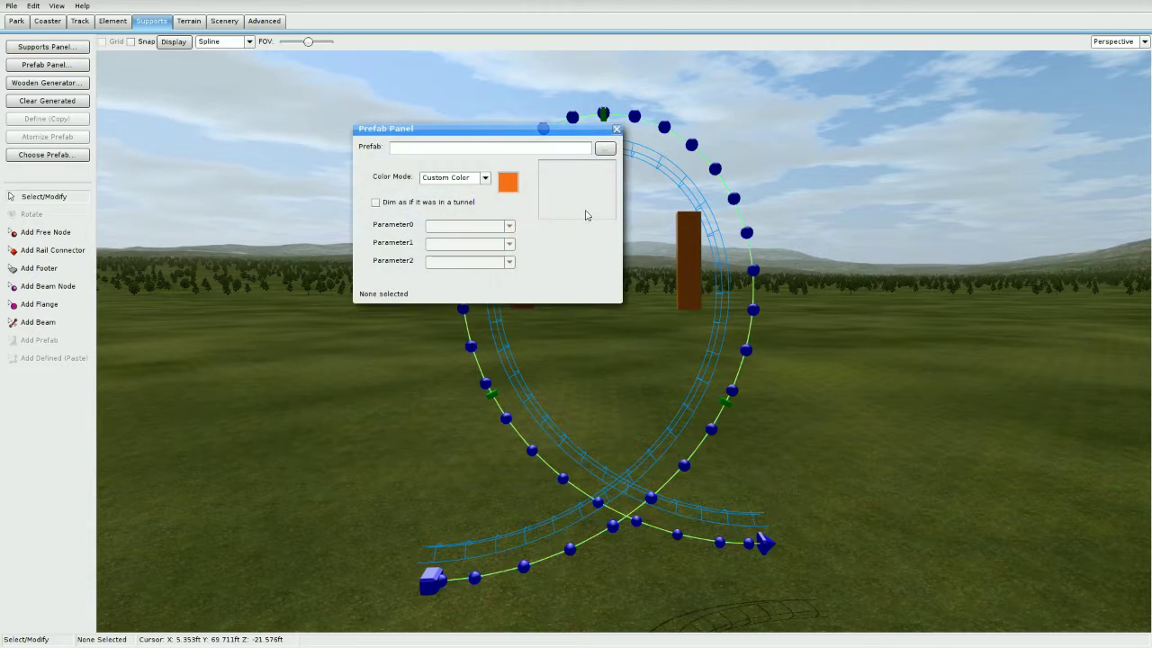
click(602, 148)
drag(756, 238, 762, 385)
scroll(719, 363, down, 4)
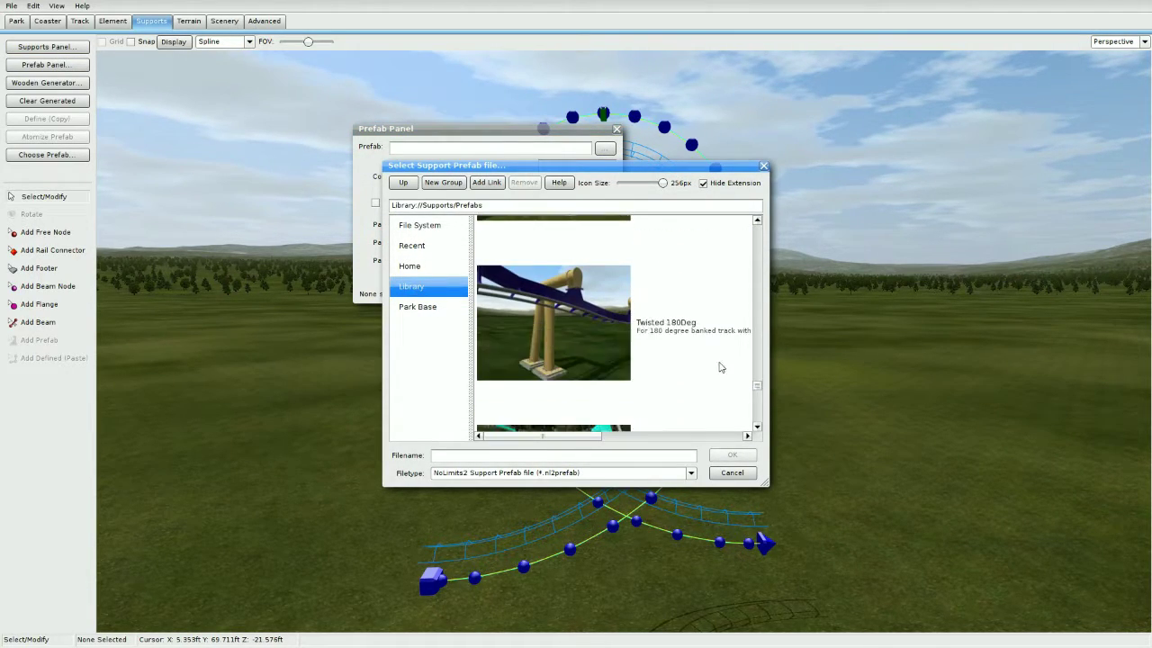
scroll(697, 342, down, 3)
click(687, 332)
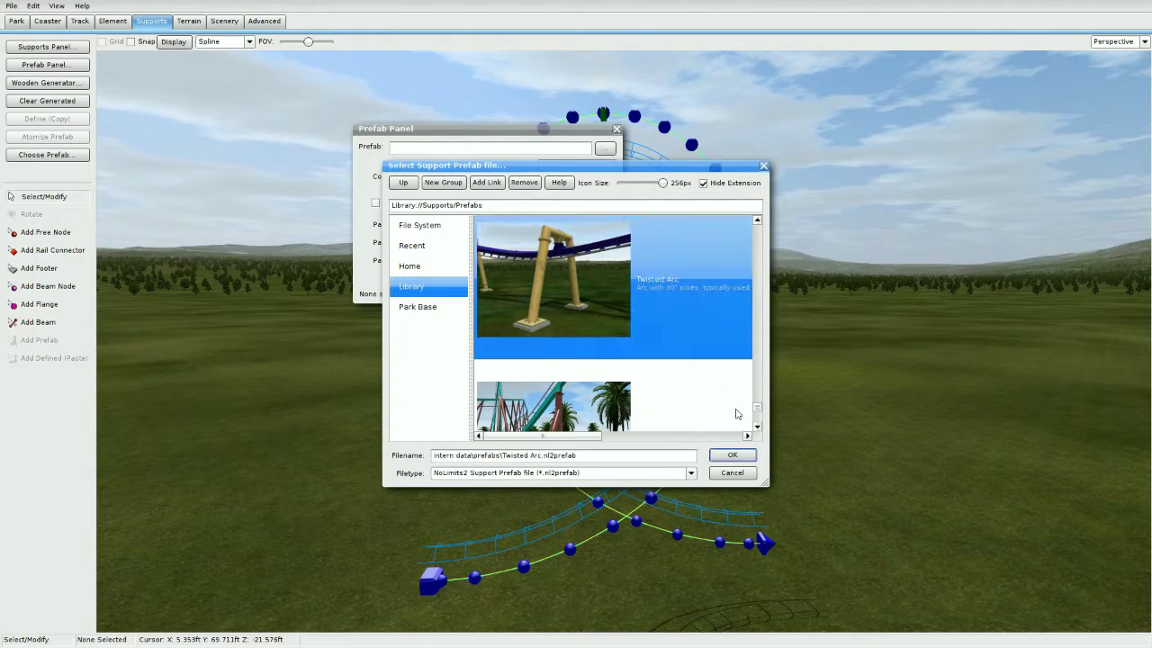
click(739, 456)
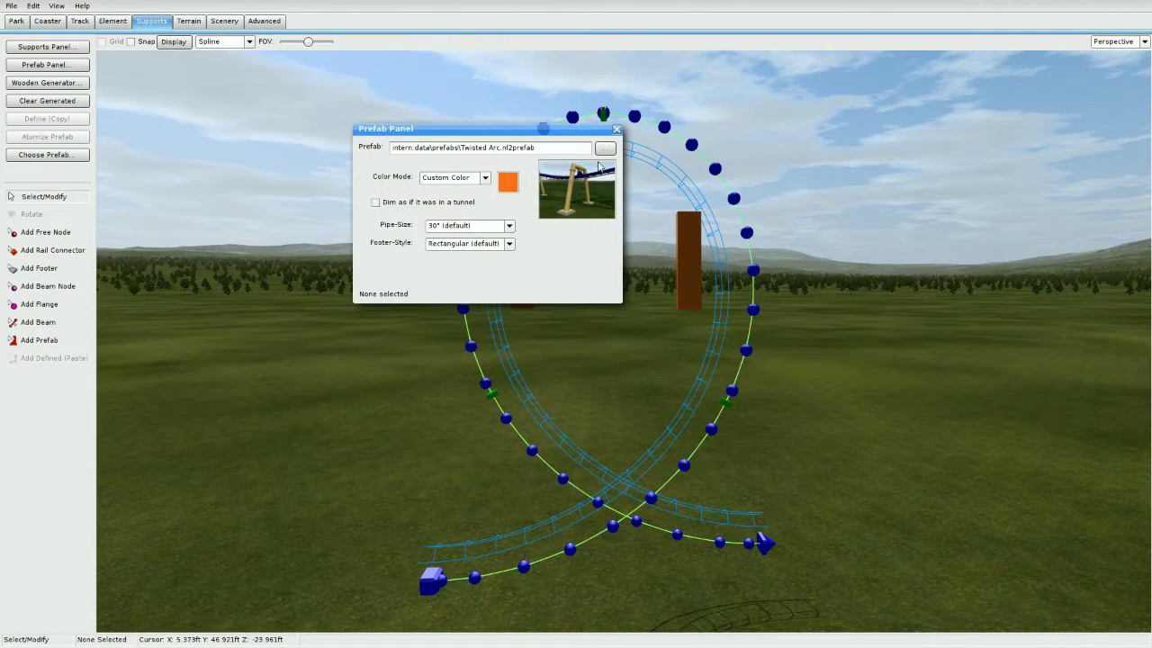
click(616, 129)
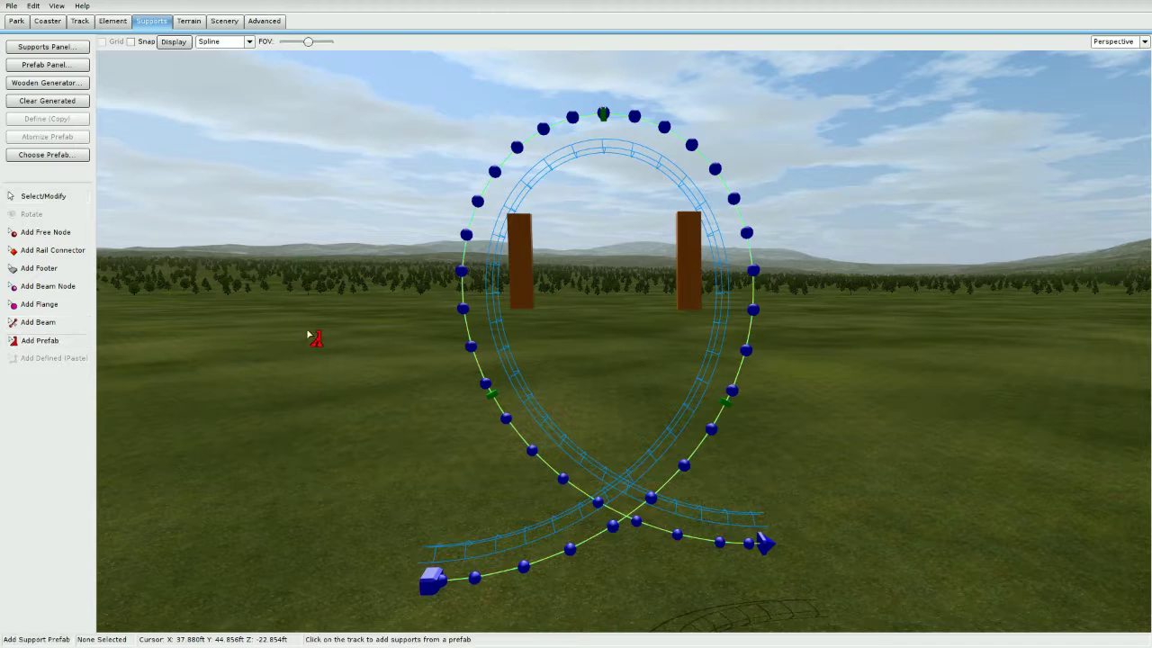
Add a Twisted Arc prefab support to the track on each side of the loop, just below the box beams
scroll(307, 336, up, 3)
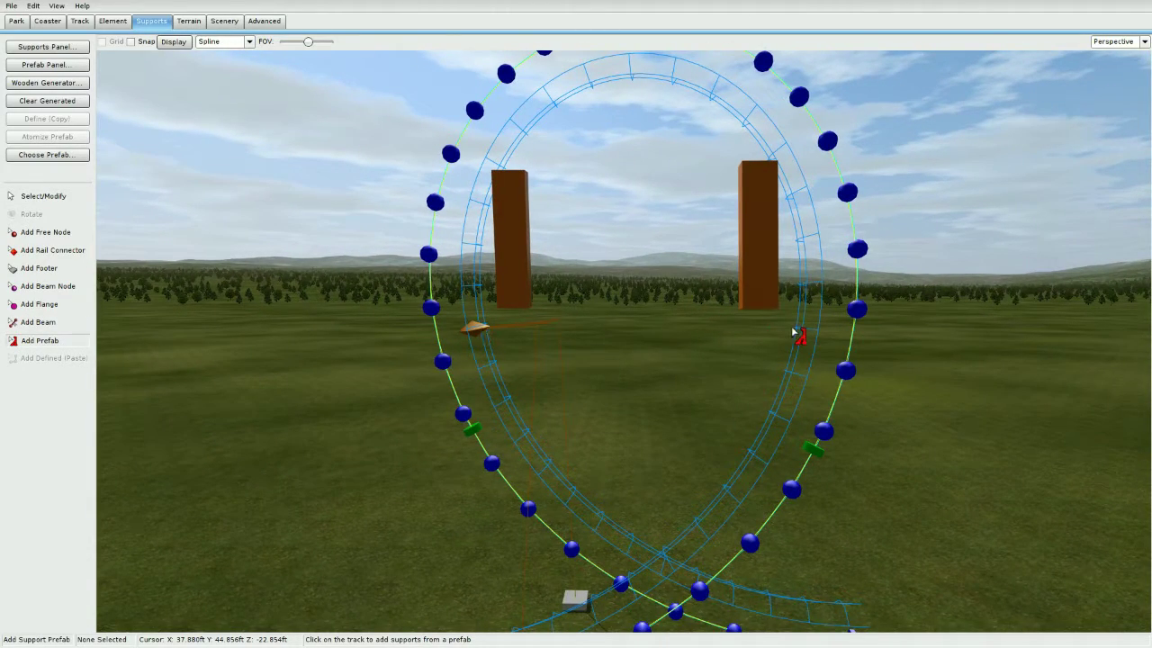
key(Escape)
scroll(731, 351, up, 10)
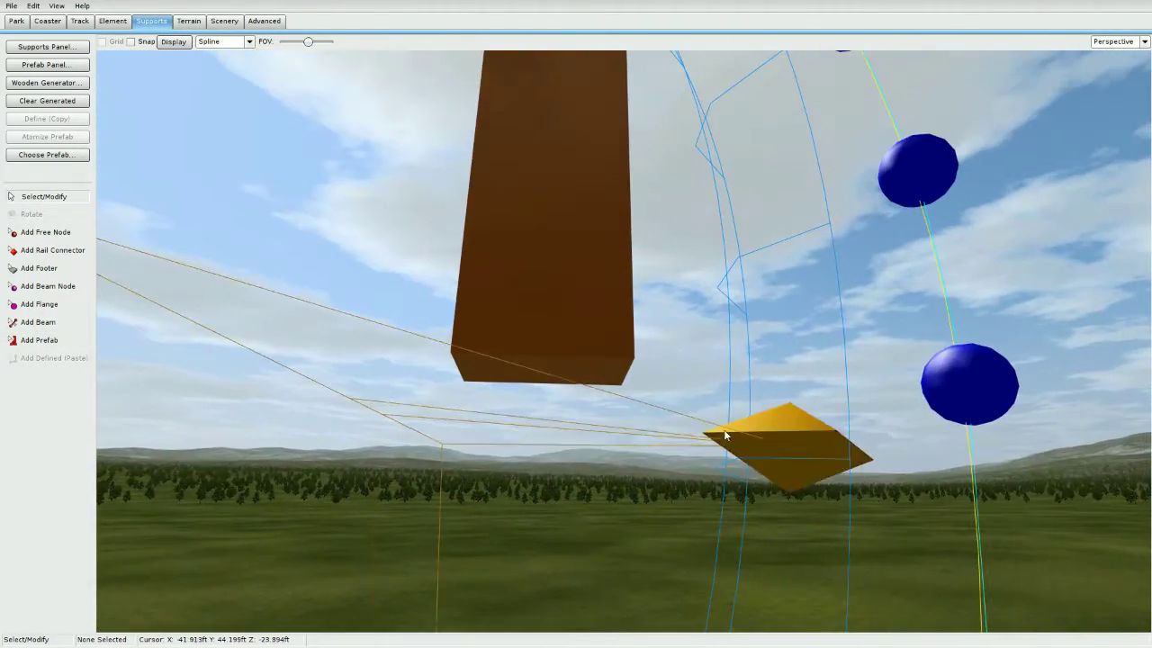
Move both prefab supports' rail connectors up the track toward the lower ends of the box beams
right_drag(726, 435, 720, 360)
scroll(673, 443, down, 3)
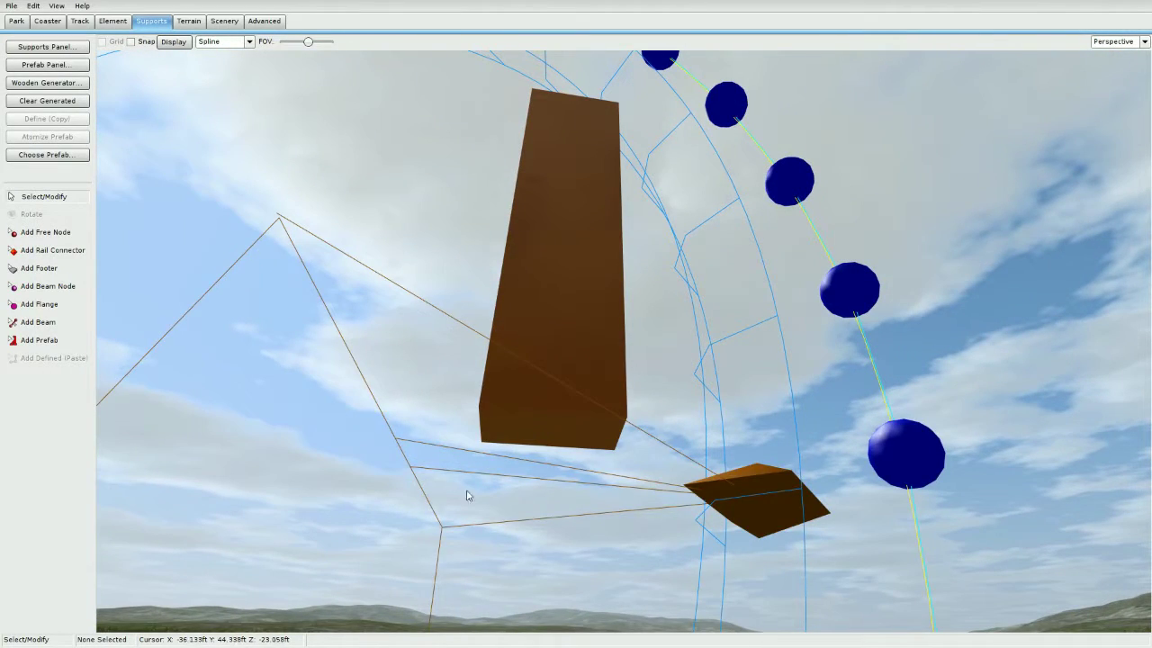
drag(733, 493, 760, 422)
scroll(760, 423, down, 3)
right_drag(759, 423, 575, 402)
scroll(576, 396, up, 4)
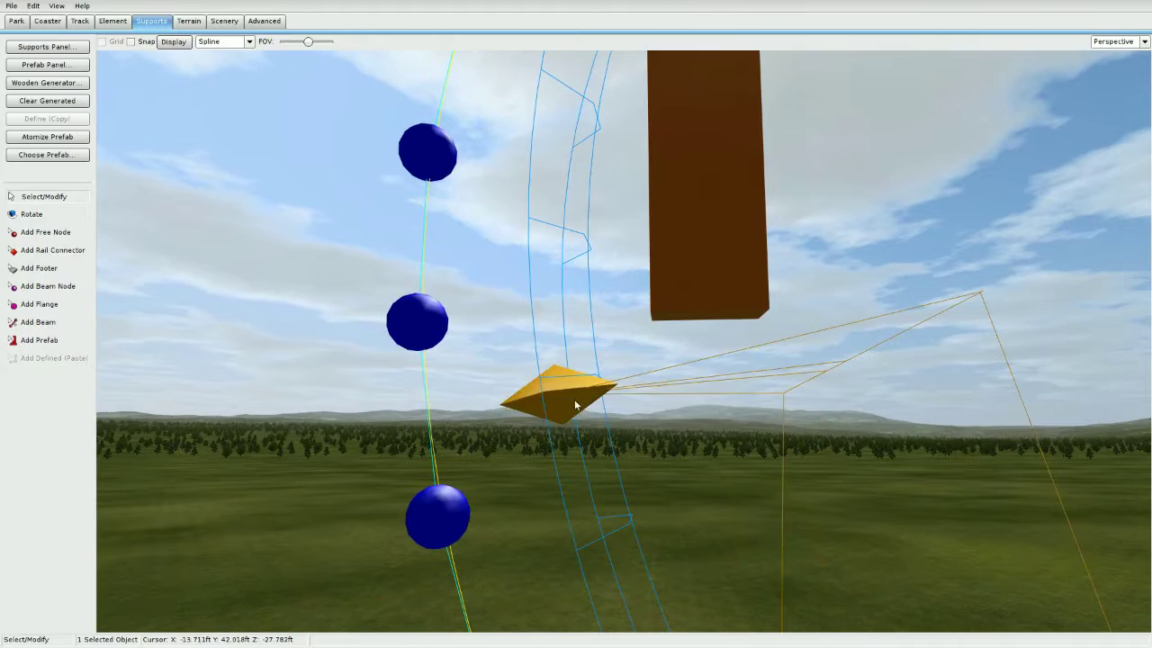
drag(576, 405, 576, 319)
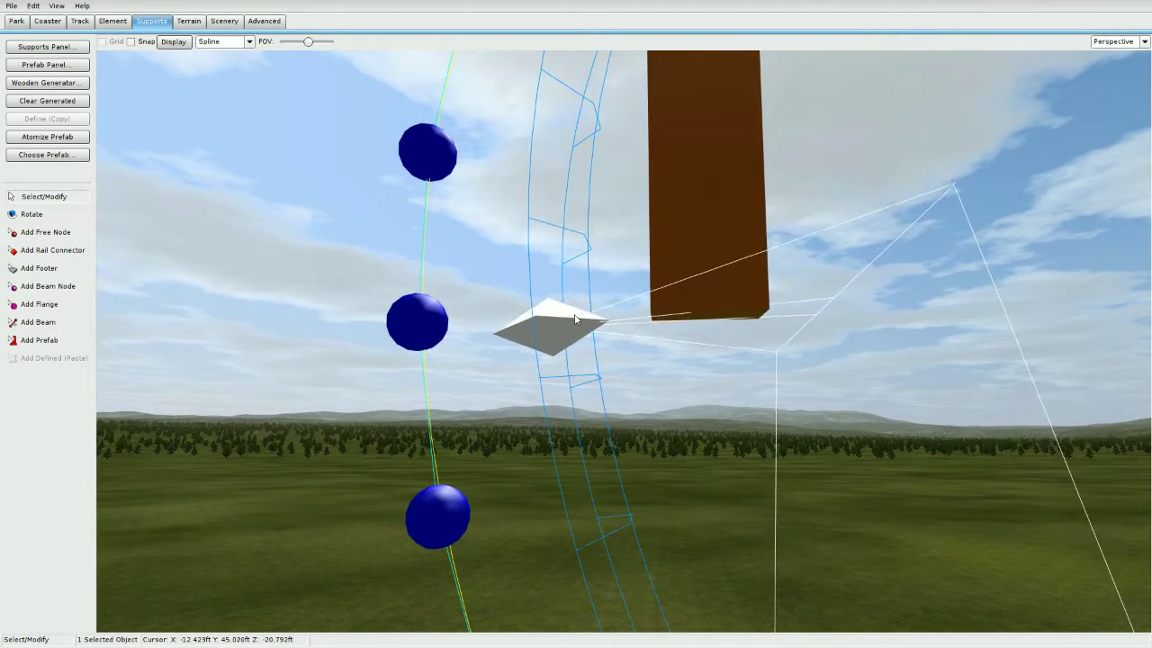
Select the whole loop with both Twisted Arc supports and atomize the prefabs
right_drag(575, 319, 576, 403)
scroll(575, 320, down, 5)
drag(315, 215, 914, 624)
click(60, 139)
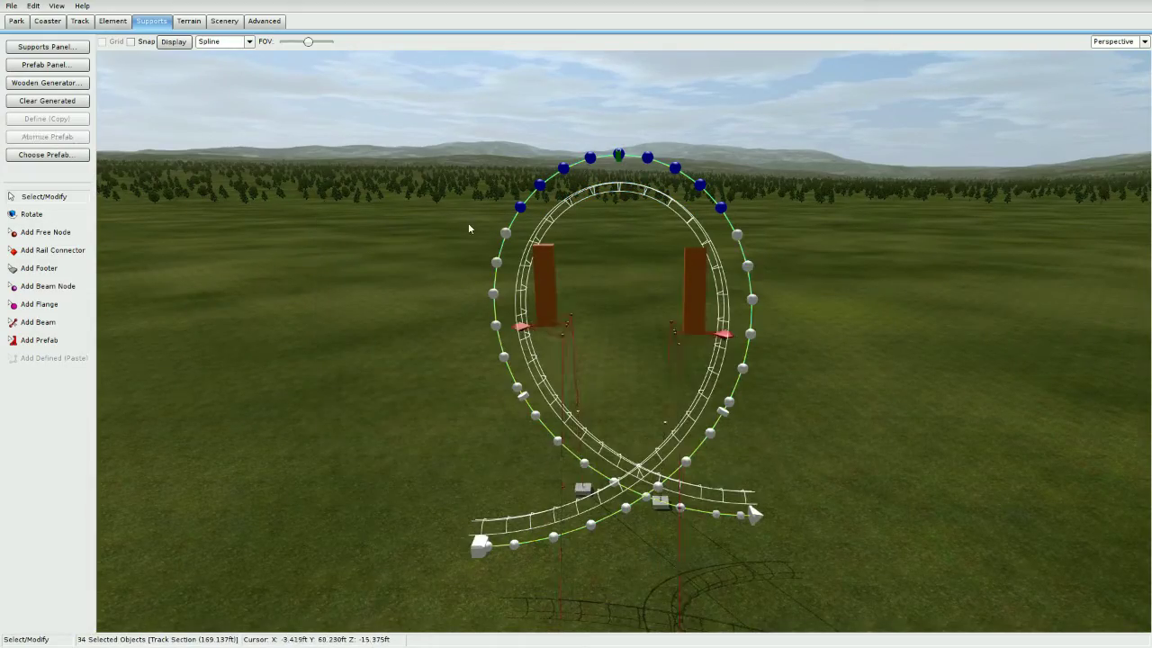
Show the loop and its atomized supports in the top view, with all four footers in sight
right_drag(468, 225, 612, 324)
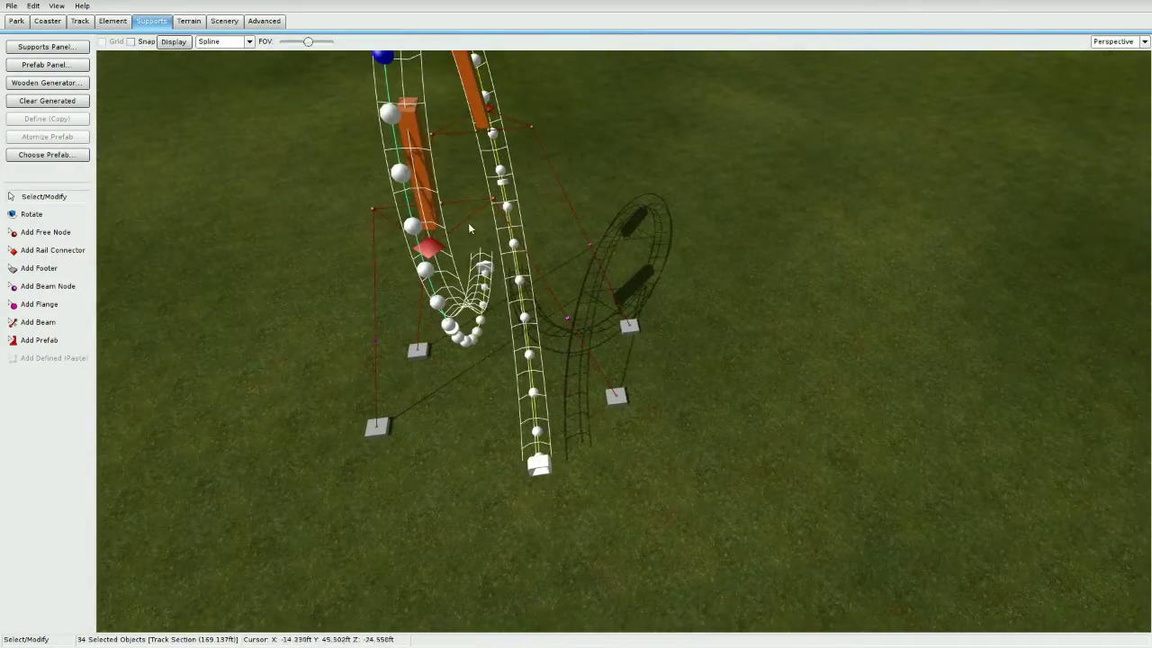
click(1143, 42)
click(1111, 54)
scroll(704, 267, up, 6)
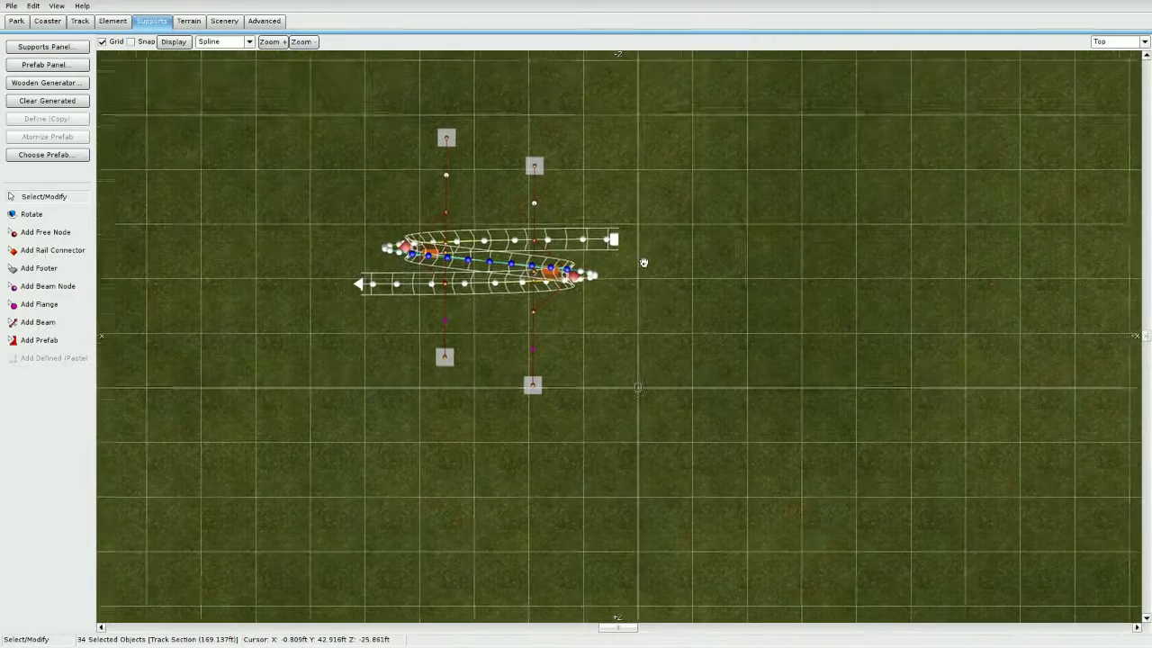
right_drag(643, 263, 657, 308)
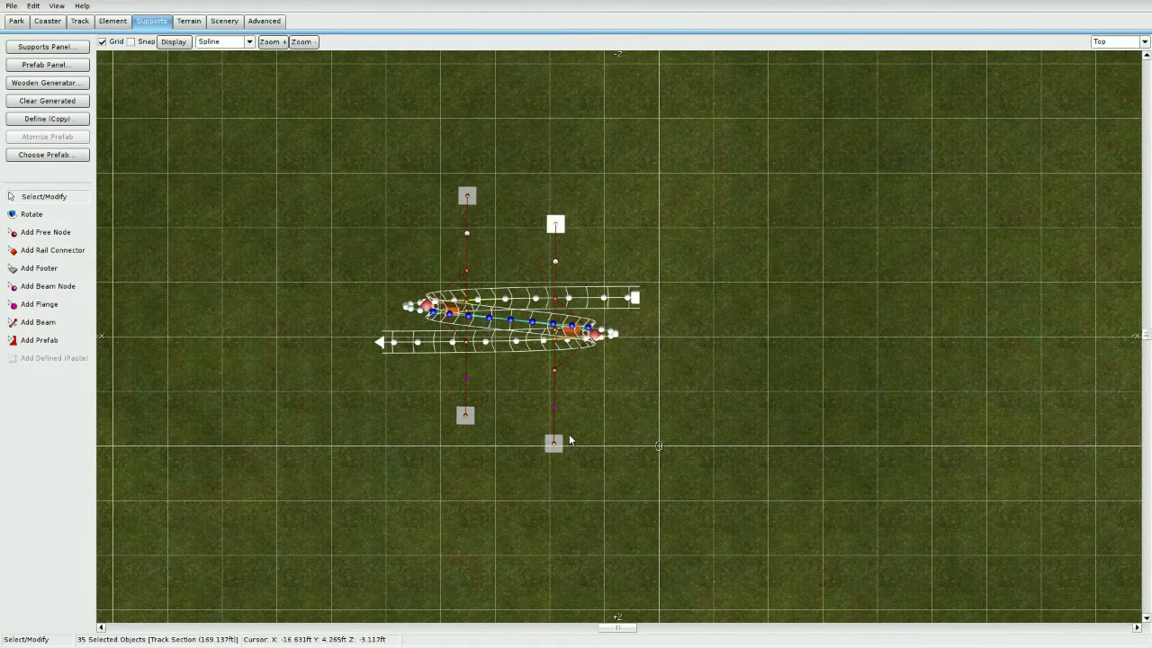
Try to shift the two footers of the support nearest the track's start outward, and undo the move
drag(556, 443, 559, 444)
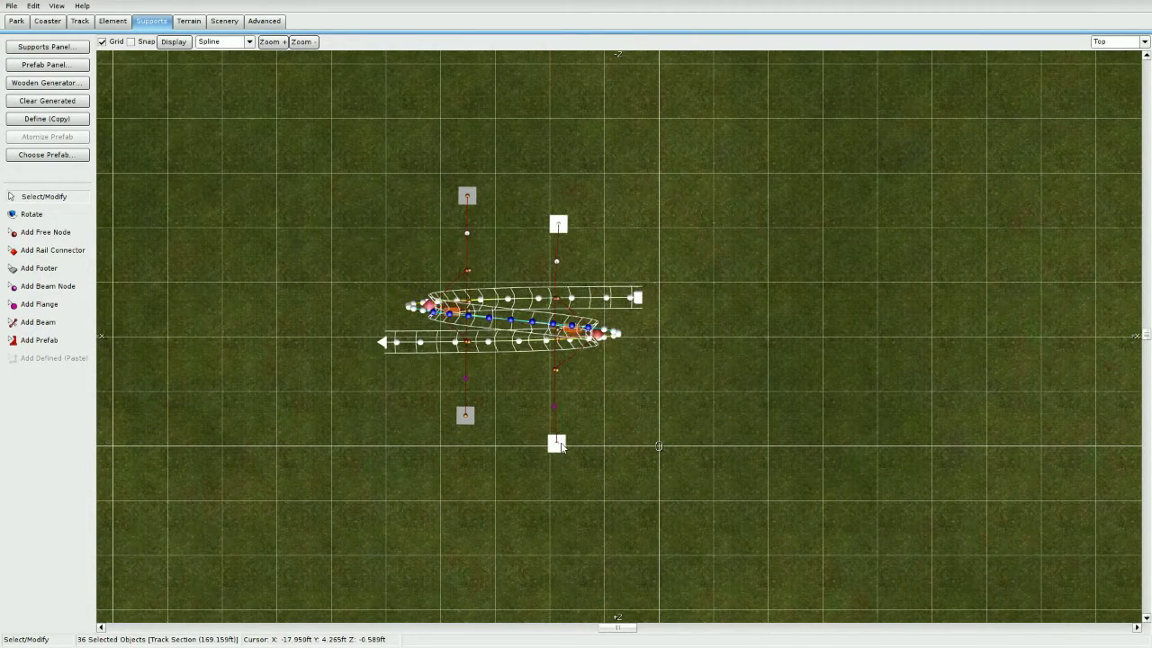
key(ctrl+z)
key(ctrl+y)
key(ctrl+z)
click(681, 384)
click(681, 381)
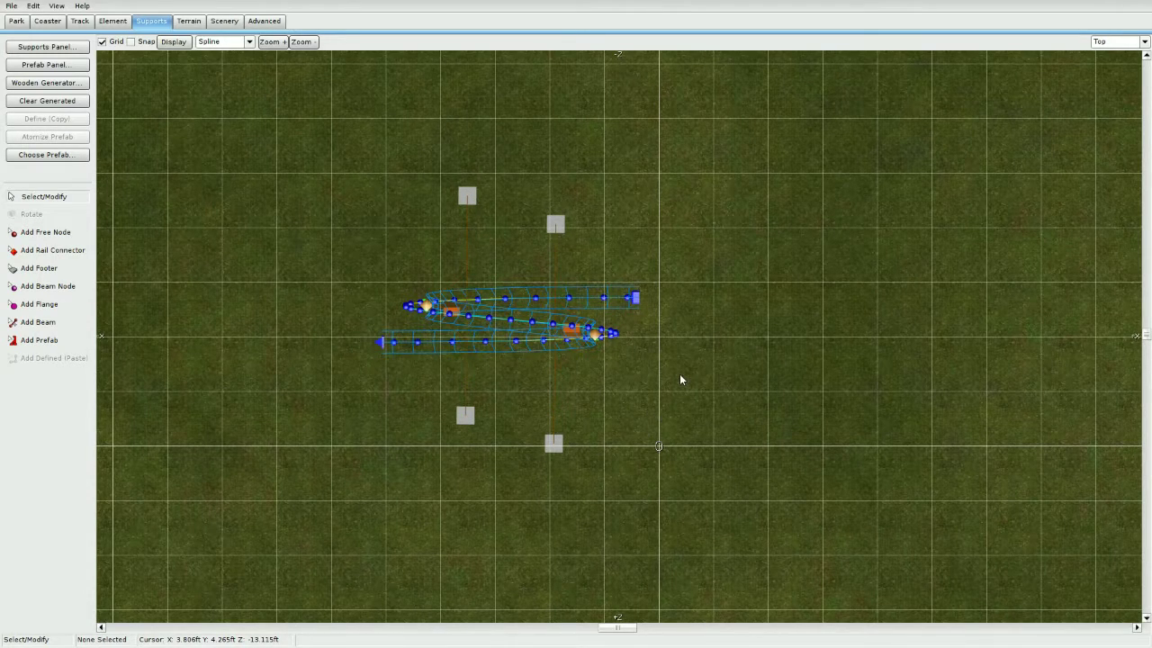
key(ctrl+z)
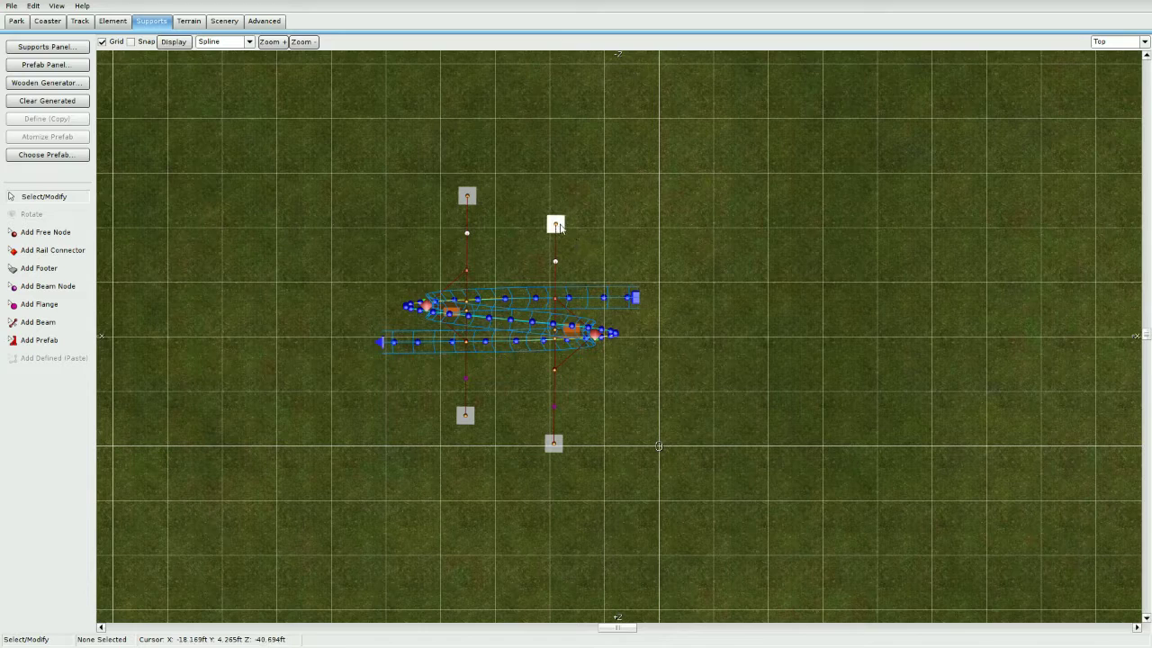
Move both footers of the support nearest the track's start outward, away from the loop's centre
key(Right)
key(Right)
key(Right)
key(Right)
key(Right)
key(Right)
key(Right)
key(Right)
key(Right)
key(Right)
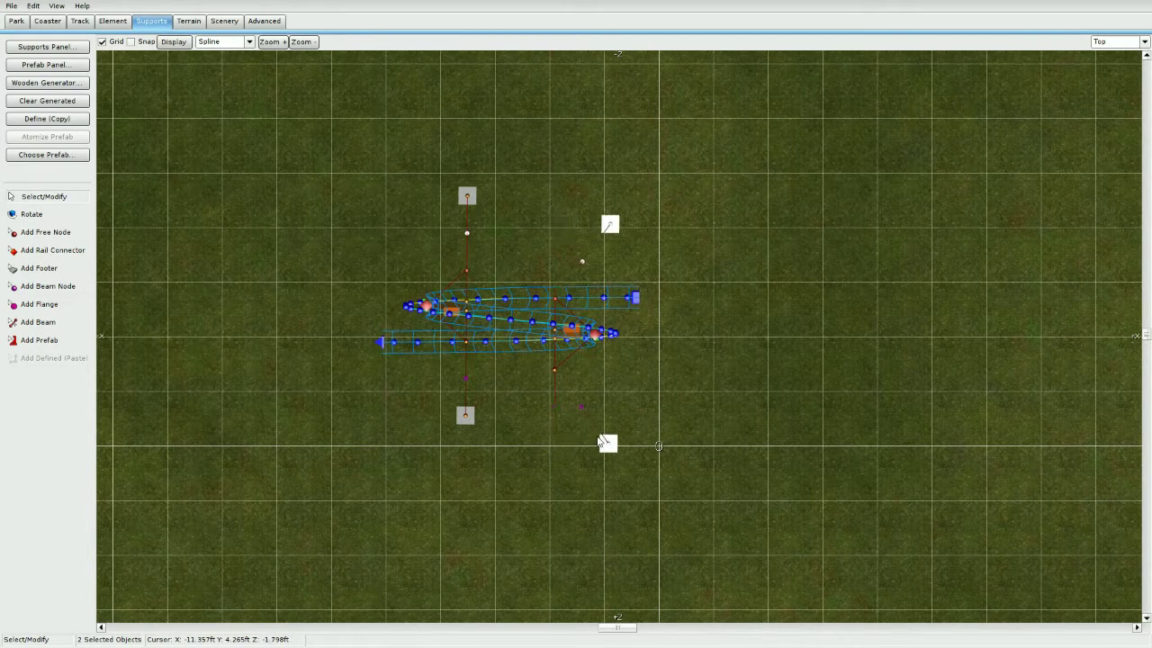
Move both footers of the support nearest the track's end outward, so its legs splay away from the loop
key(Left)
key(Left)
key(Left)
key(Left)
key(Left)
key(Left)
key(Left)
key(Left)
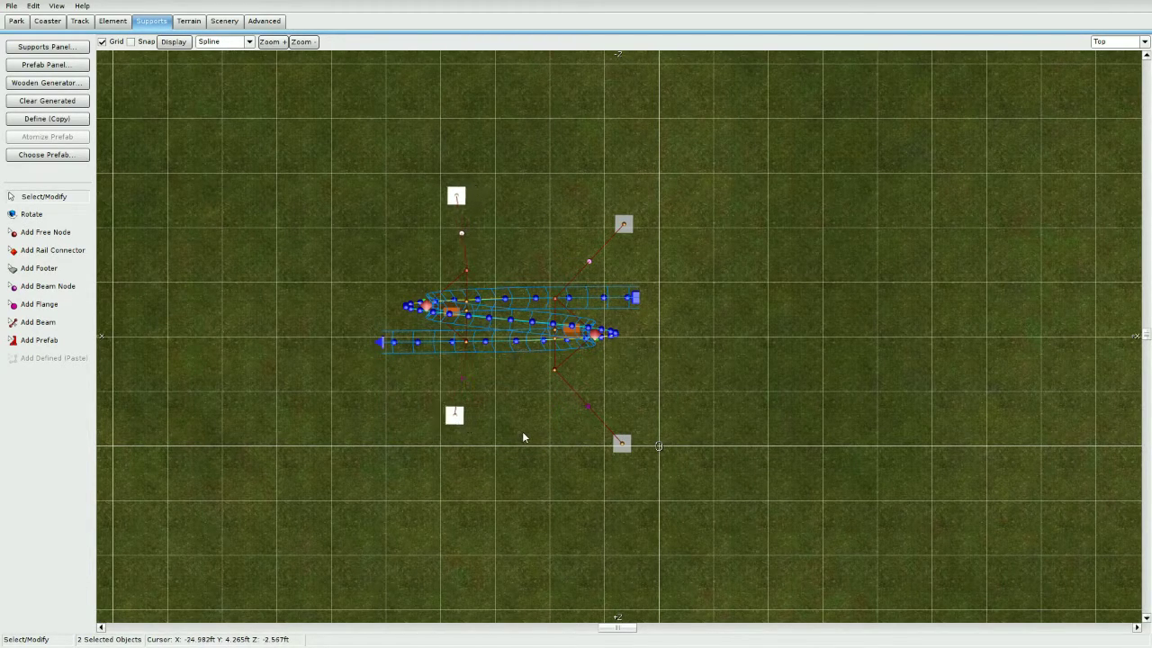
Return to the perspective view, freeze the Tutorial coaster, and examine the splayed supports and box beams around the loop
click(1131, 42)
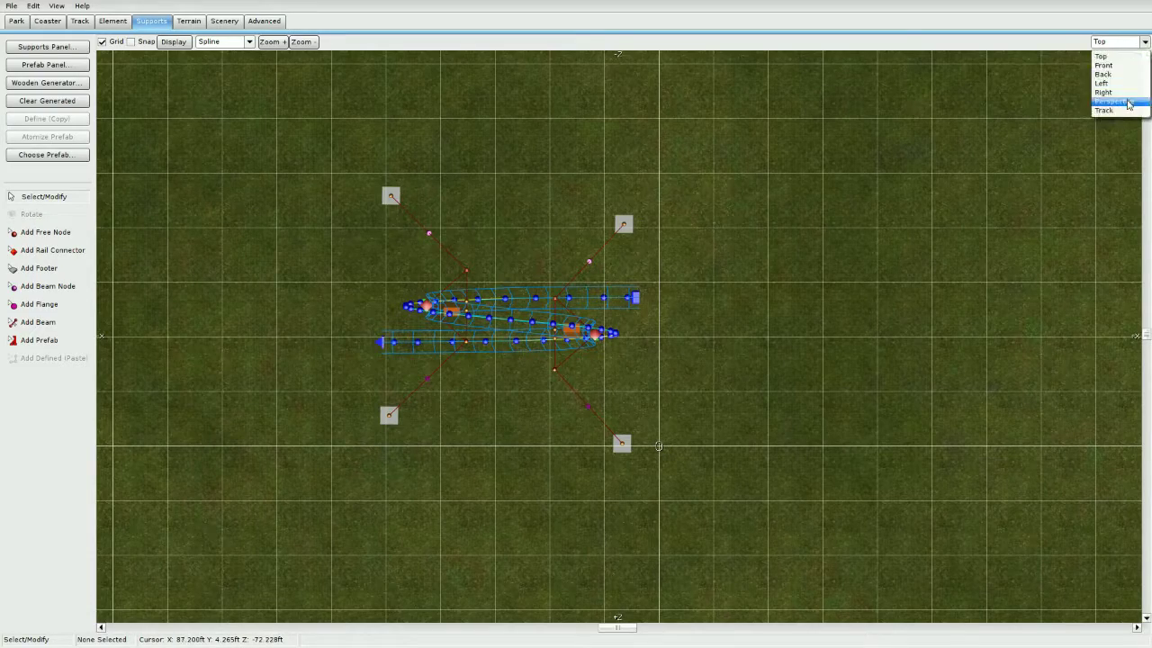
click(1128, 103)
right_drag(638, 229, 576, 234)
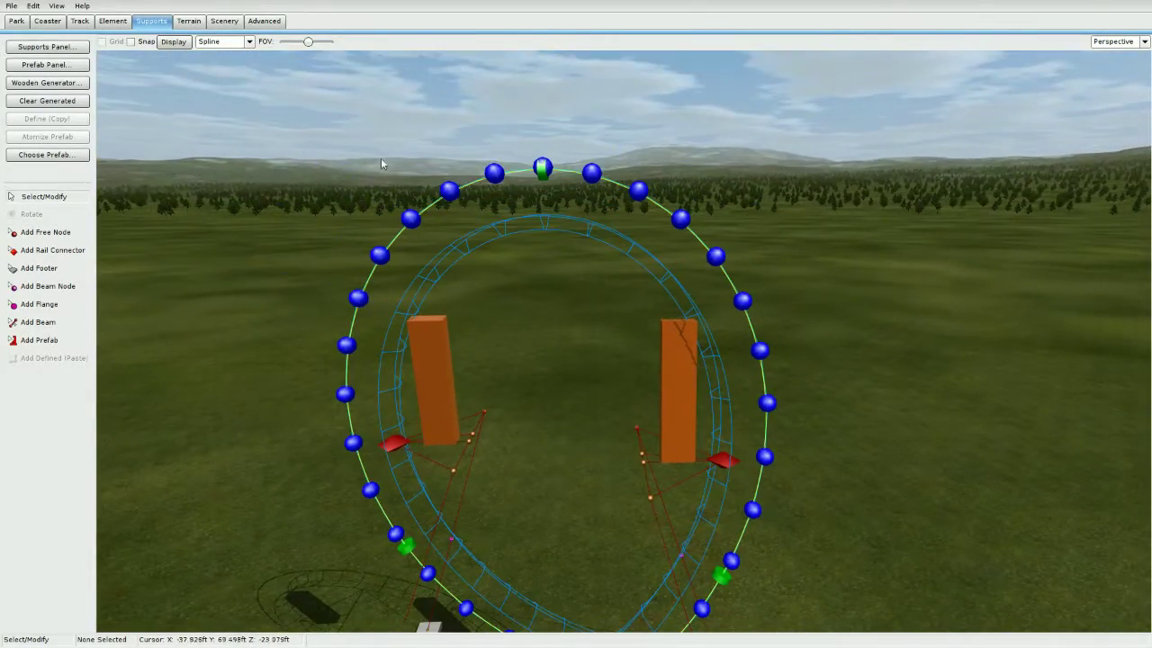
click(51, 24)
click(67, 221)
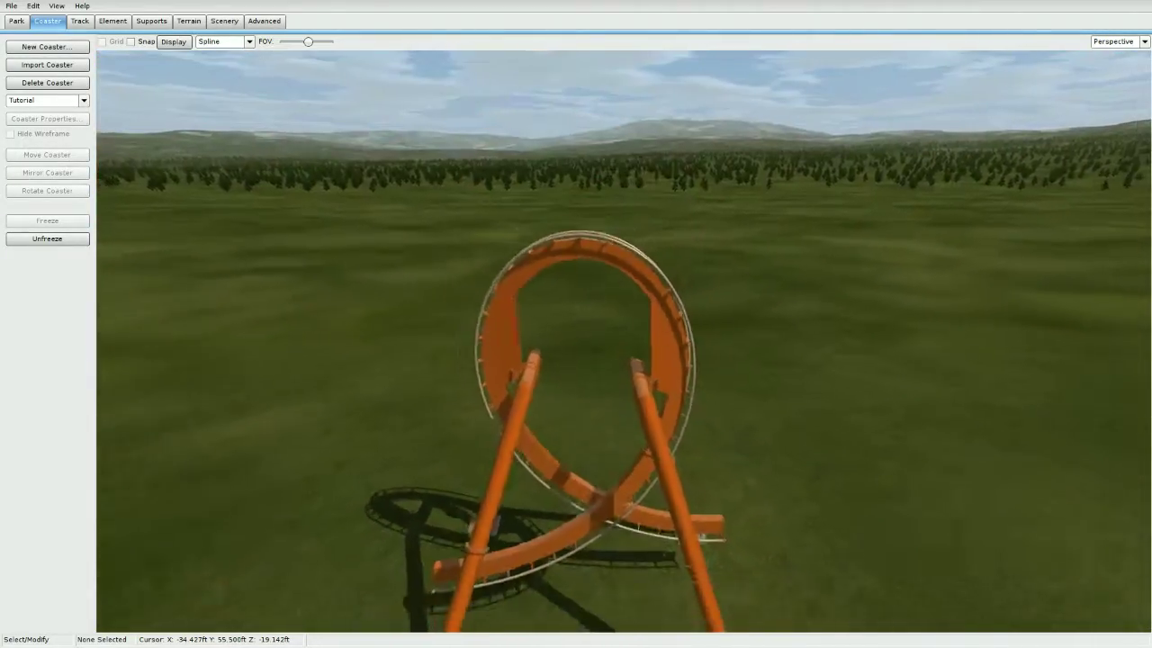
scroll(623, 342, down, 5)
right_drag(576, 341, 792, 410)
scroll(623, 342, up, 5)
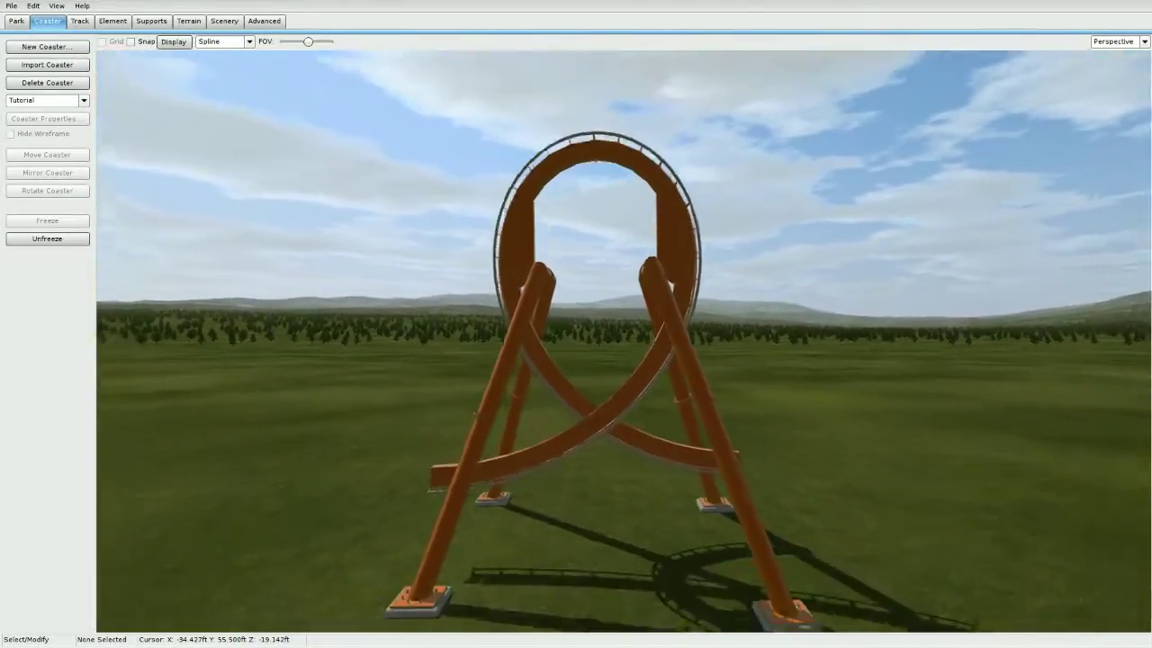